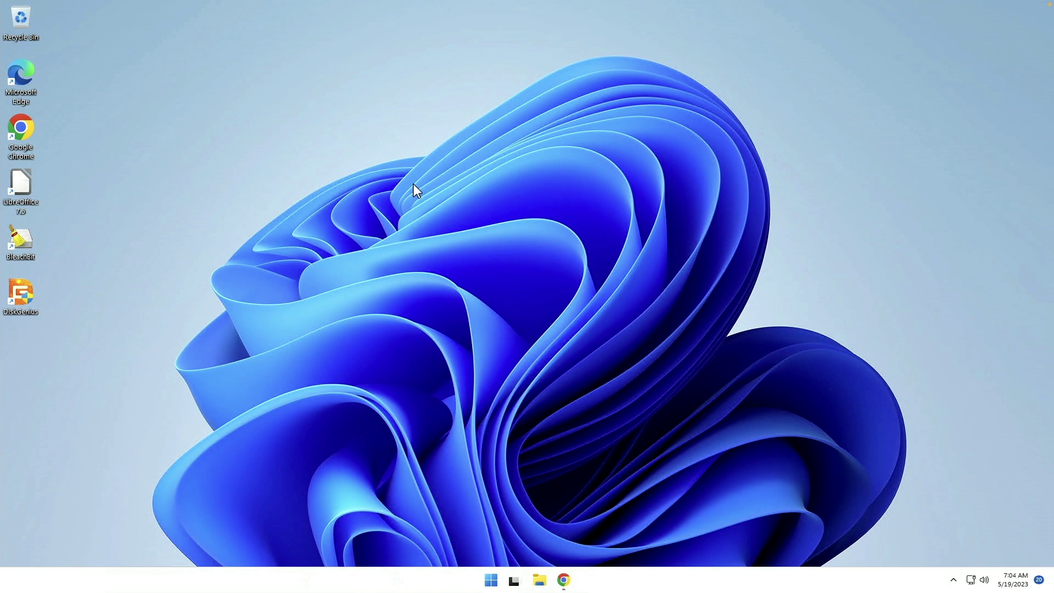
Reopen Windows Settings from the Start button's right-click menu and go to the System page
{"action": "key", "text": "super+i"}
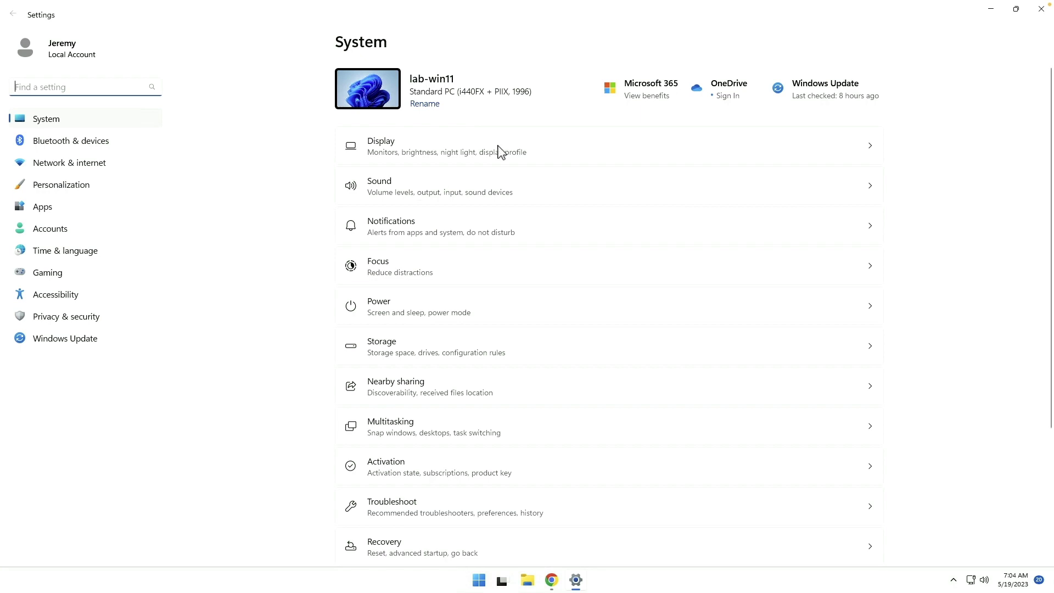
{"action": "left_click", "coordinate": [1040, 12]}
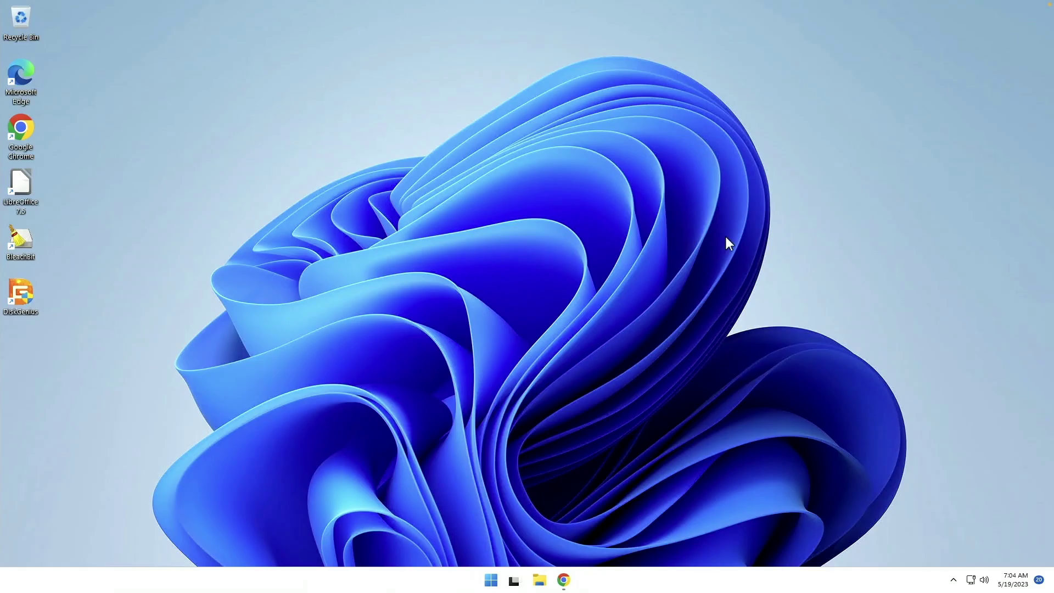
{"action": "left_click", "coordinate": [491, 580]}
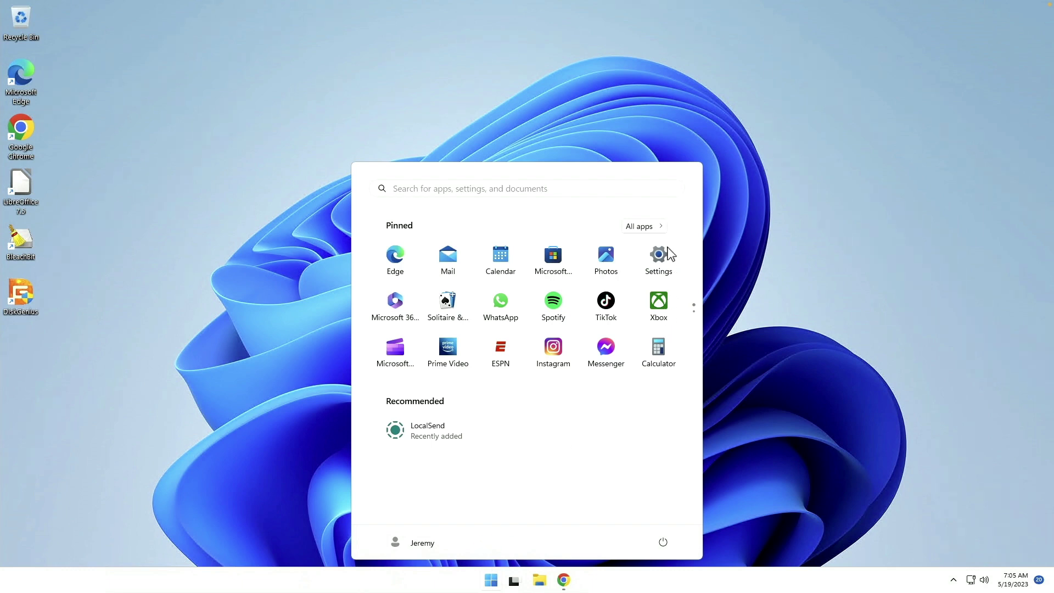
{"action": "left_click", "coordinate": [730, 239]}
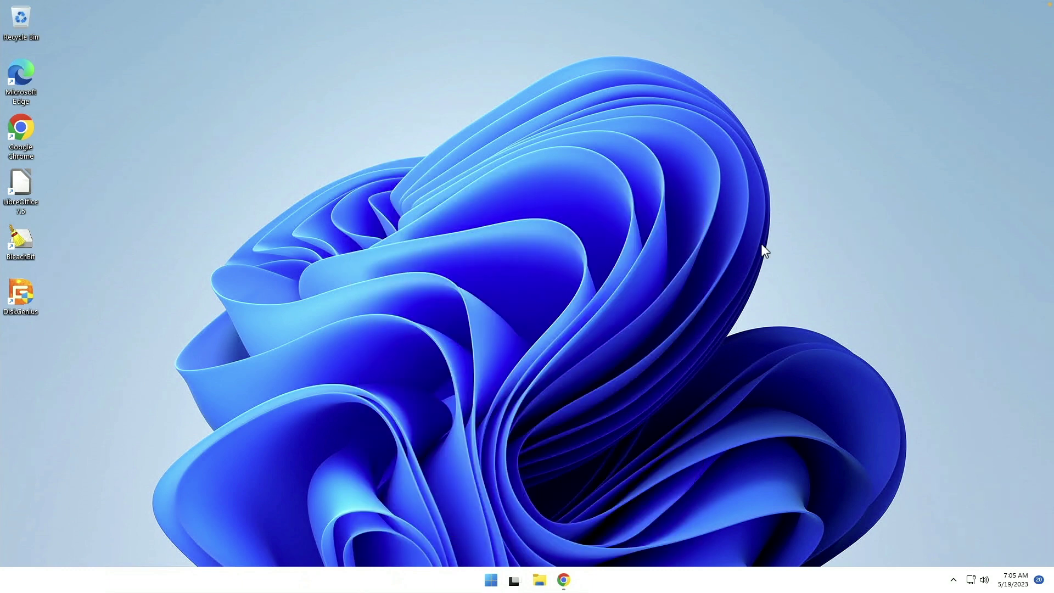
{"action": "right_click", "coordinate": [491, 579]}
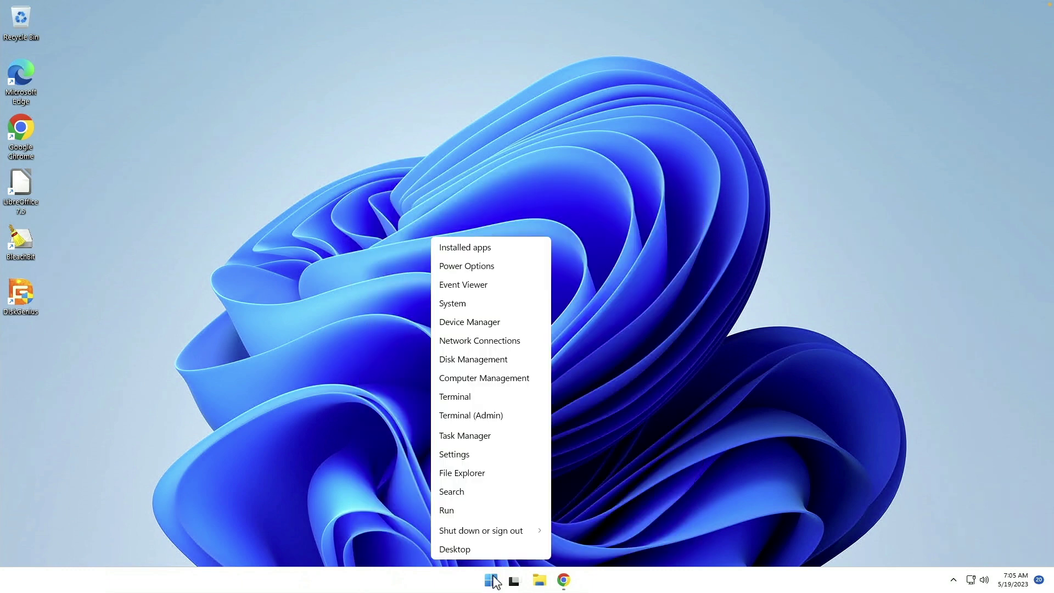
{"action": "left_click", "coordinate": [458, 454]}
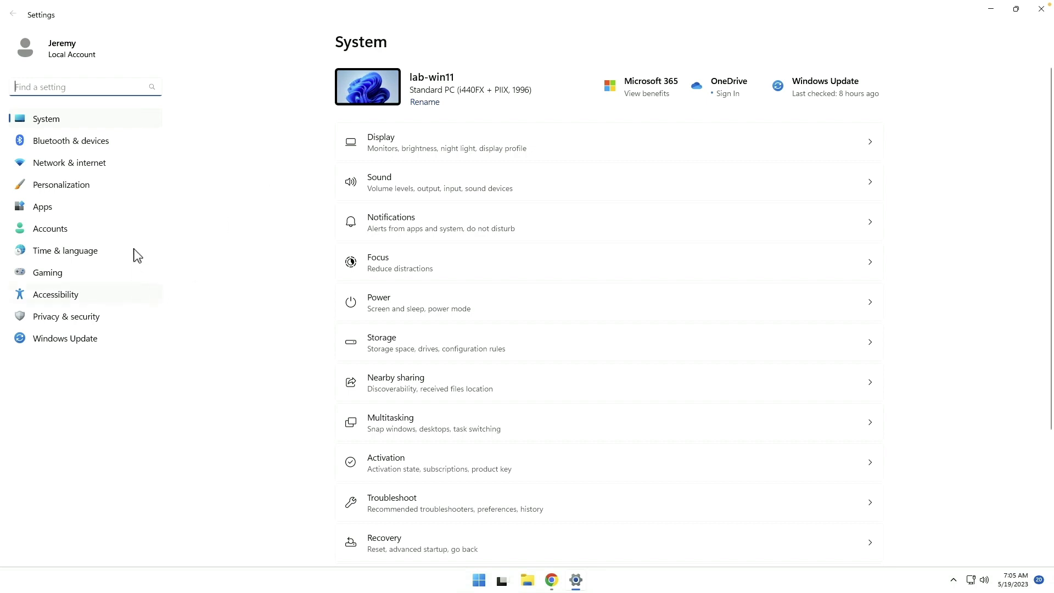
{"action": "left_click", "coordinate": [46, 125]}
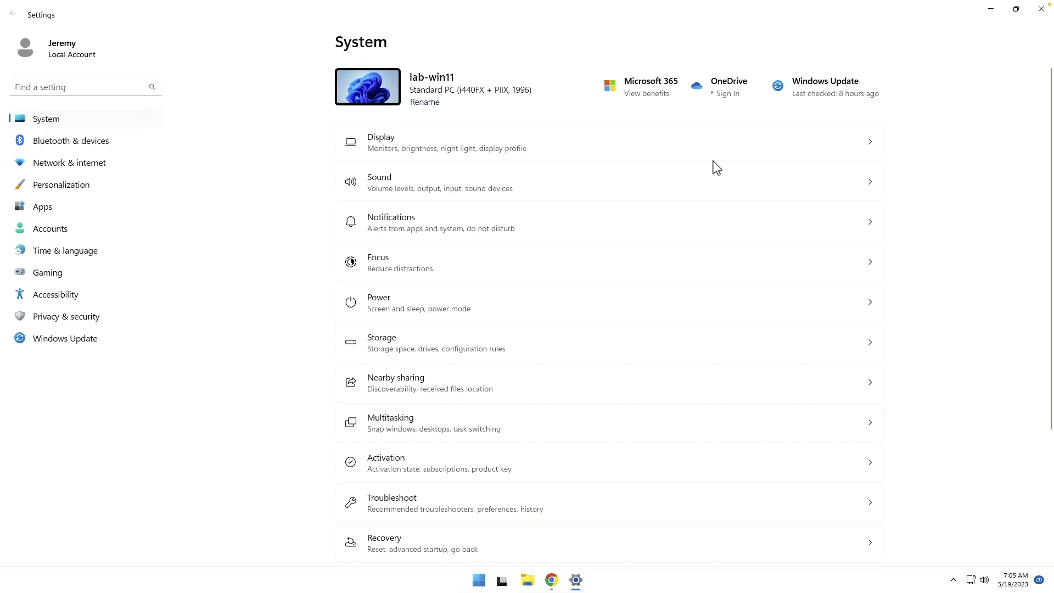
In Notifications' additional settings, uncheck Windows tips, setup suggestions and the welcome experience, then minimize Settings
{"action": "left_click", "coordinate": [410, 225]}
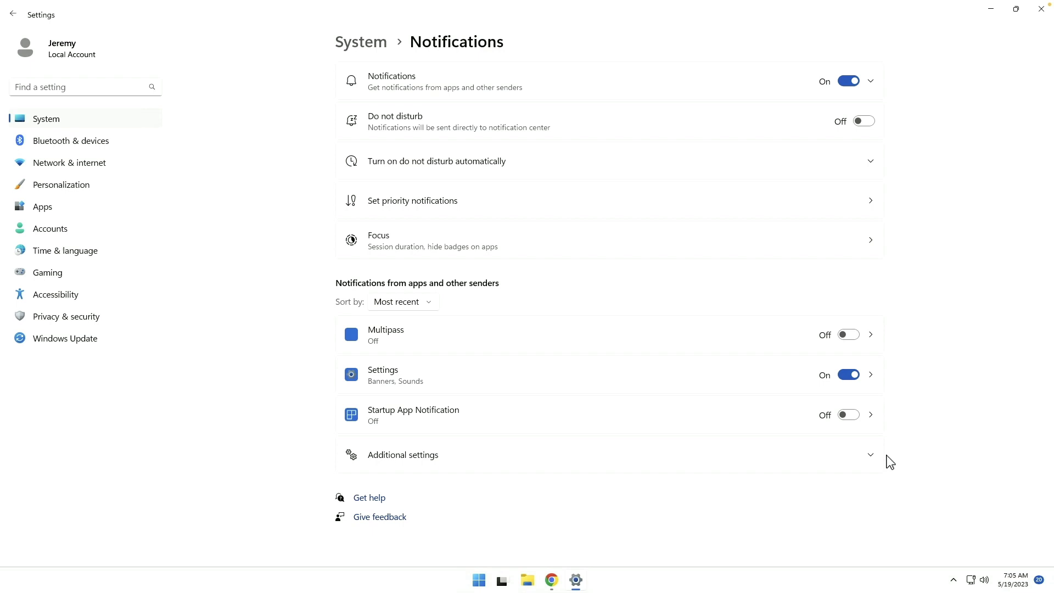
{"action": "left_click", "coordinate": [872, 457]}
{"action": "scroll", "coordinate": [956, 353], "scroll_direction": "down", "scroll_amount": 2}
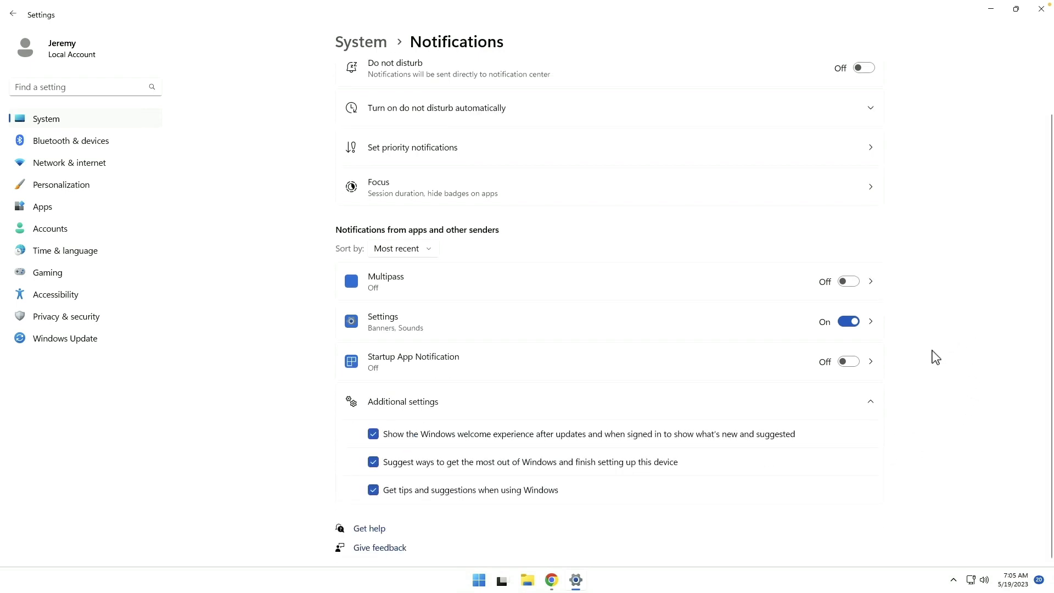
{"action": "left_click", "coordinate": [373, 494]}
{"action": "left_click", "coordinate": [373, 463]}
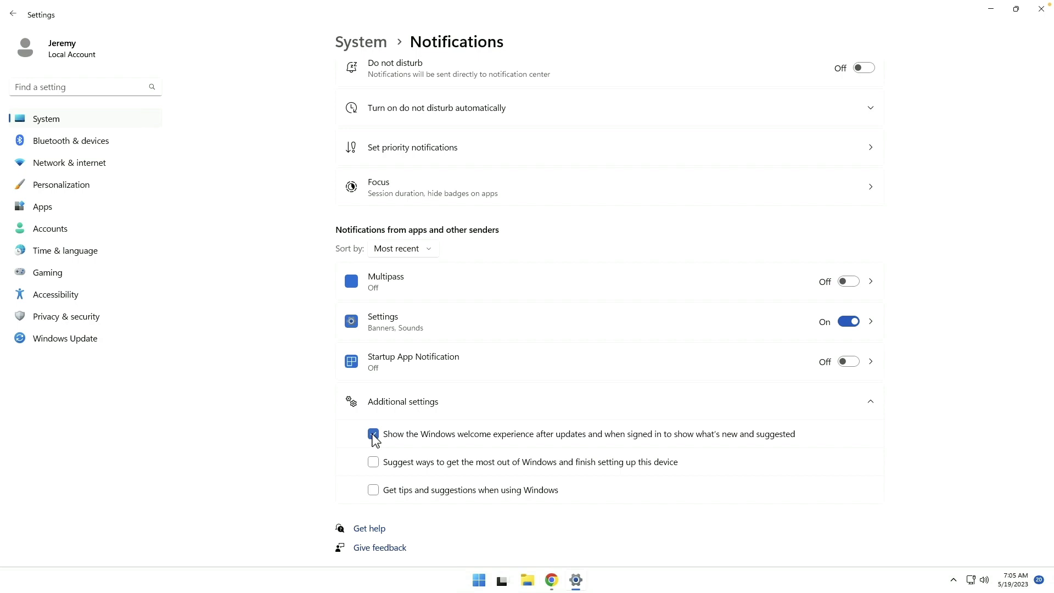
{"action": "left_click", "coordinate": [374, 435]}
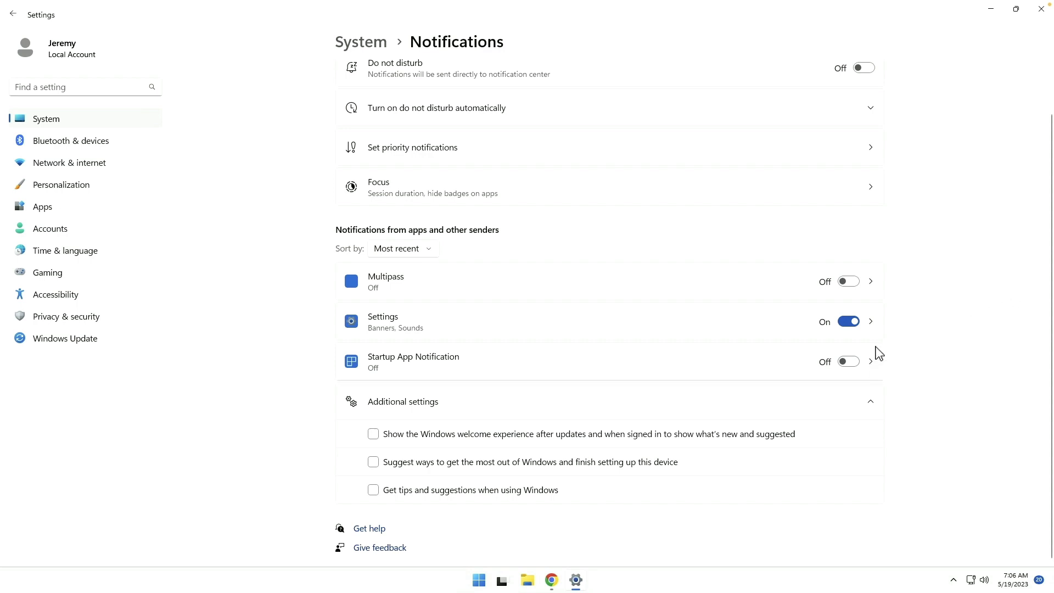
{"action": "left_click", "coordinate": [991, 8]}
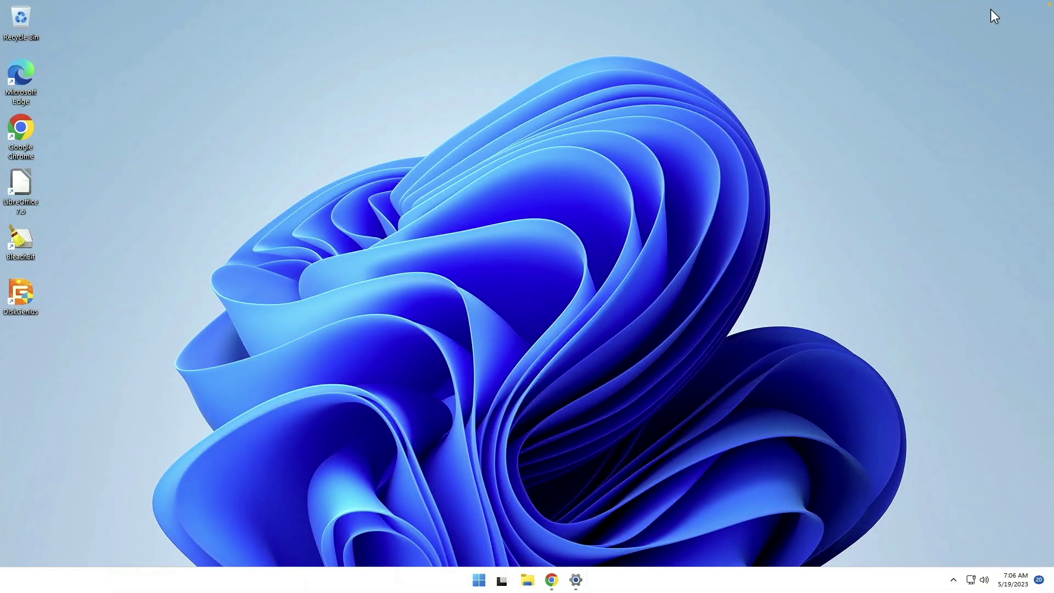
Apply the No Sounds scheme in the classic Sound dialog, then close Settings
{"action": "right_click", "coordinate": [985, 583]}
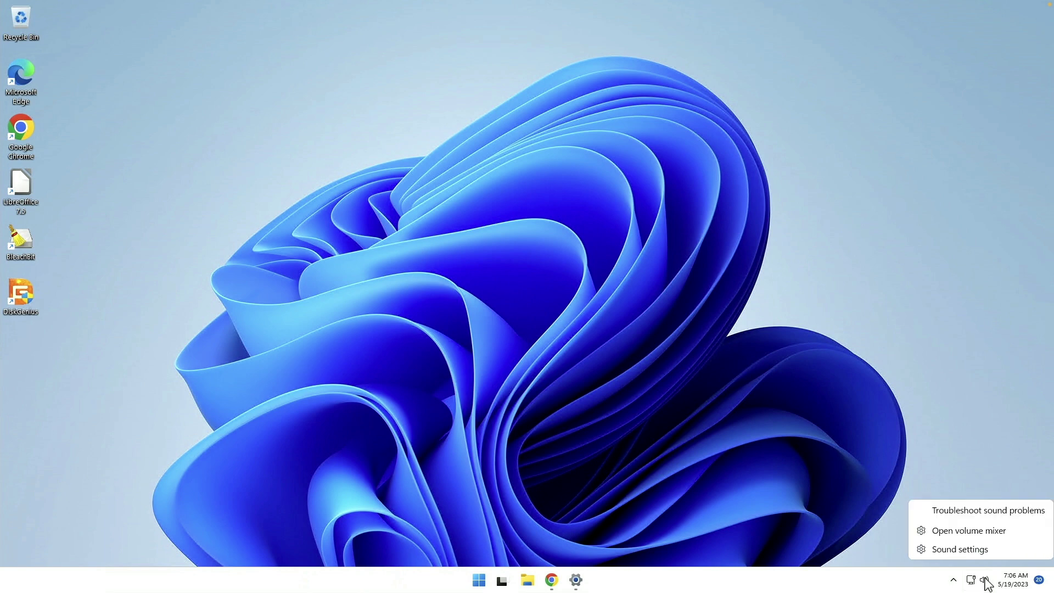
{"action": "left_click", "coordinate": [978, 549]}
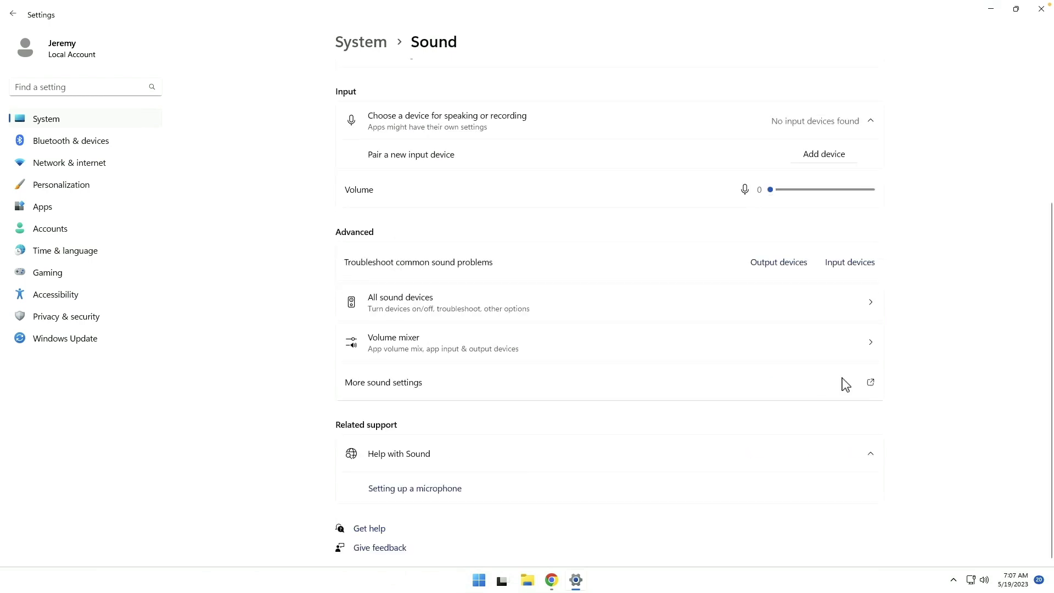
{"action": "left_click", "coordinate": [844, 382]}
{"action": "left_click", "coordinate": [571, 85]}
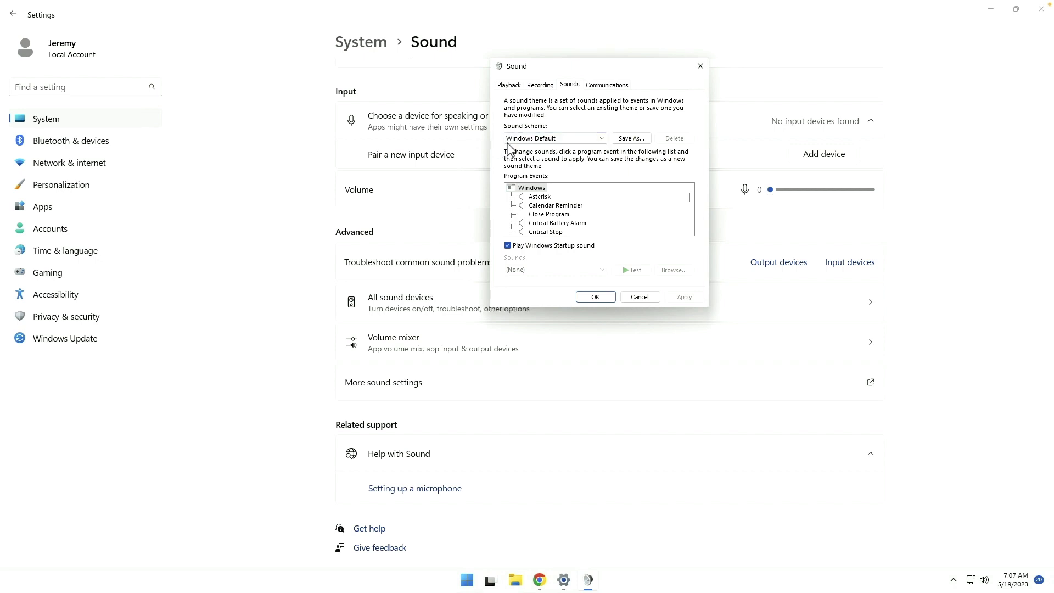
{"action": "left_click", "coordinate": [577, 140]}
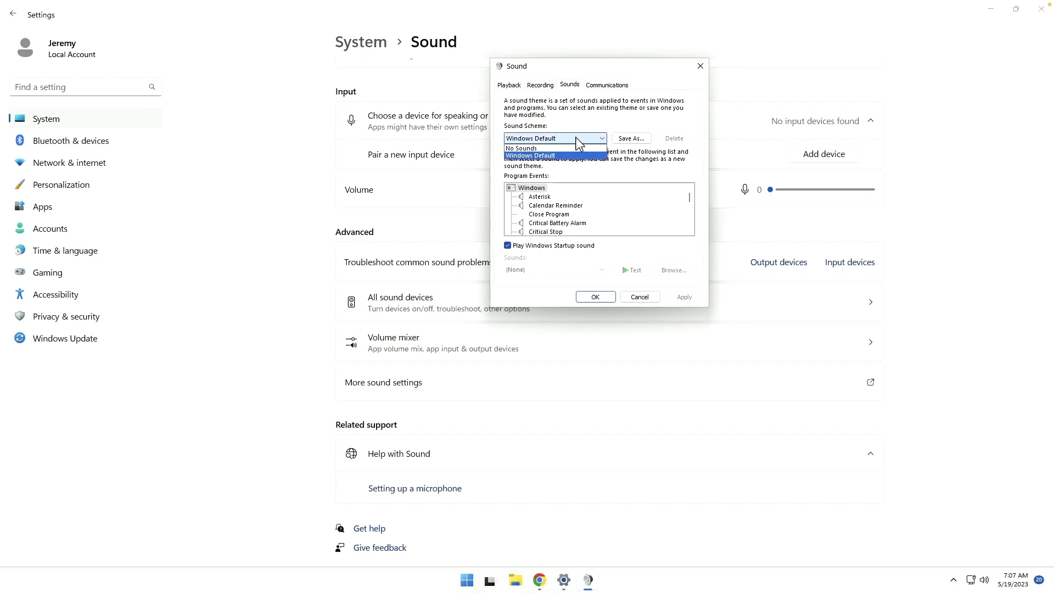
{"action": "left_click", "coordinate": [567, 154]}
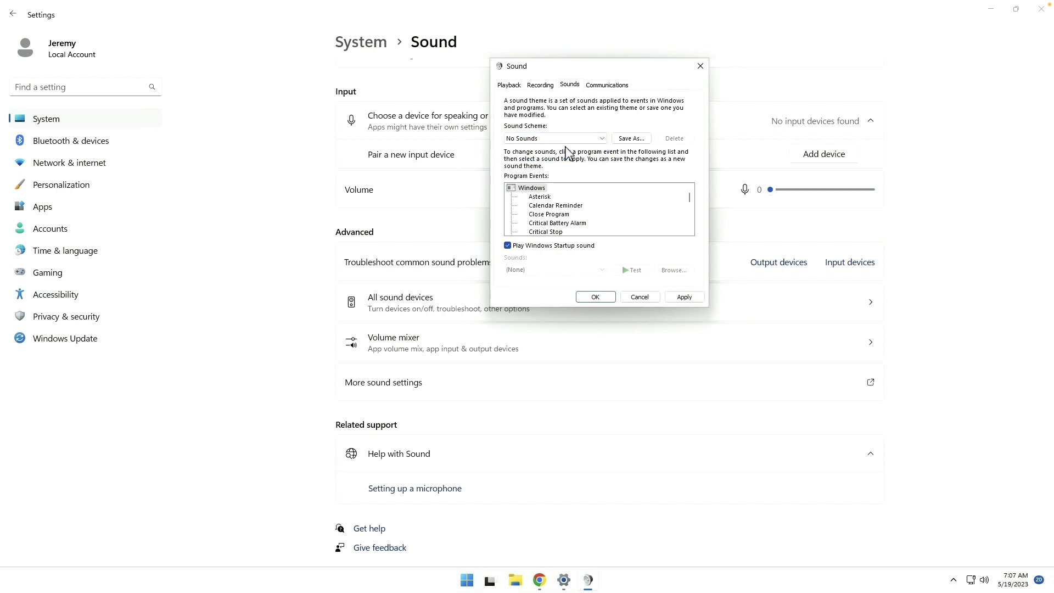
{"action": "left_click", "coordinate": [684, 298]}
{"action": "left_click", "coordinate": [596, 297]}
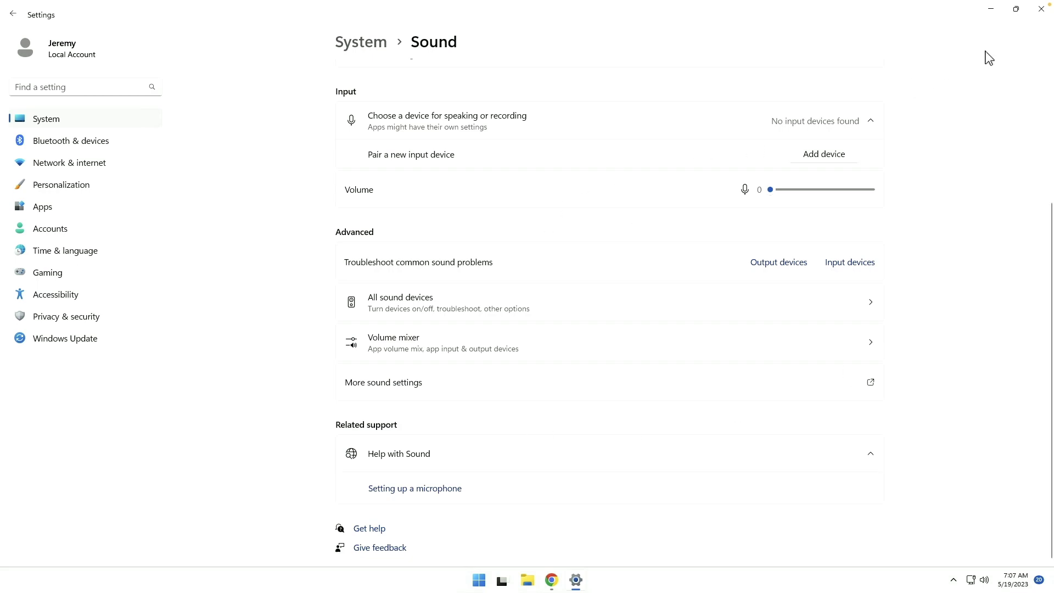
{"action": "left_click", "coordinate": [1041, 9]}
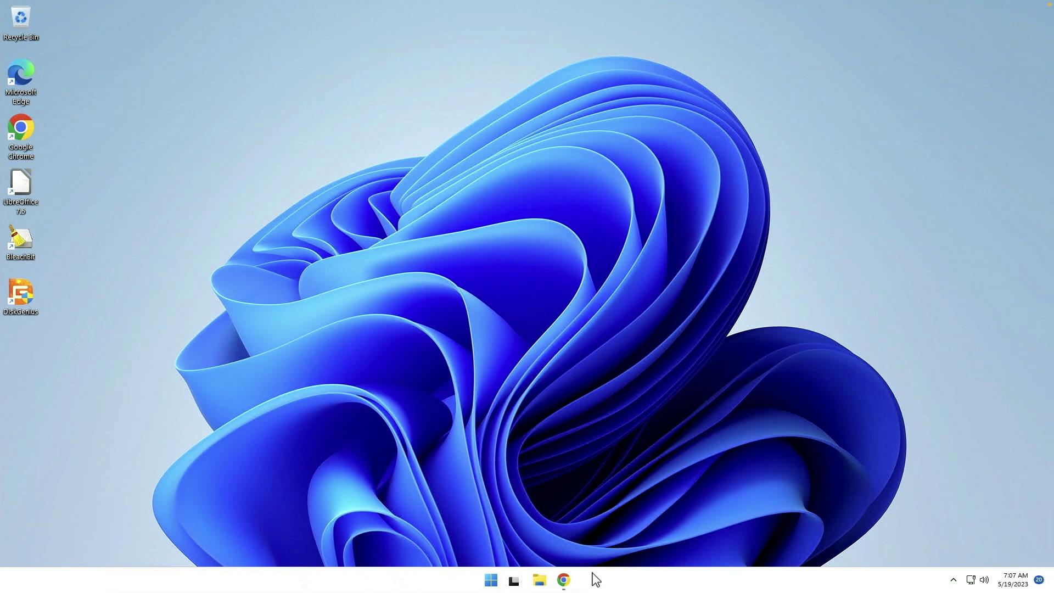
In Taskbar settings, switch on the WingetUI and Multipass system tray icons
{"action": "right_click", "coordinate": [657, 582]}
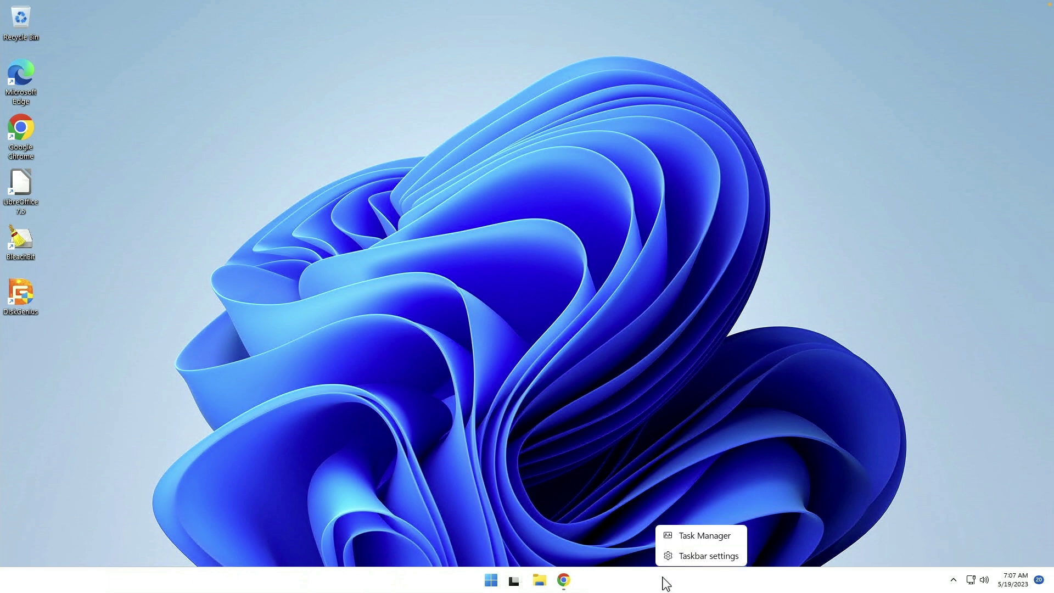
{"action": "left_click", "coordinate": [687, 558]}
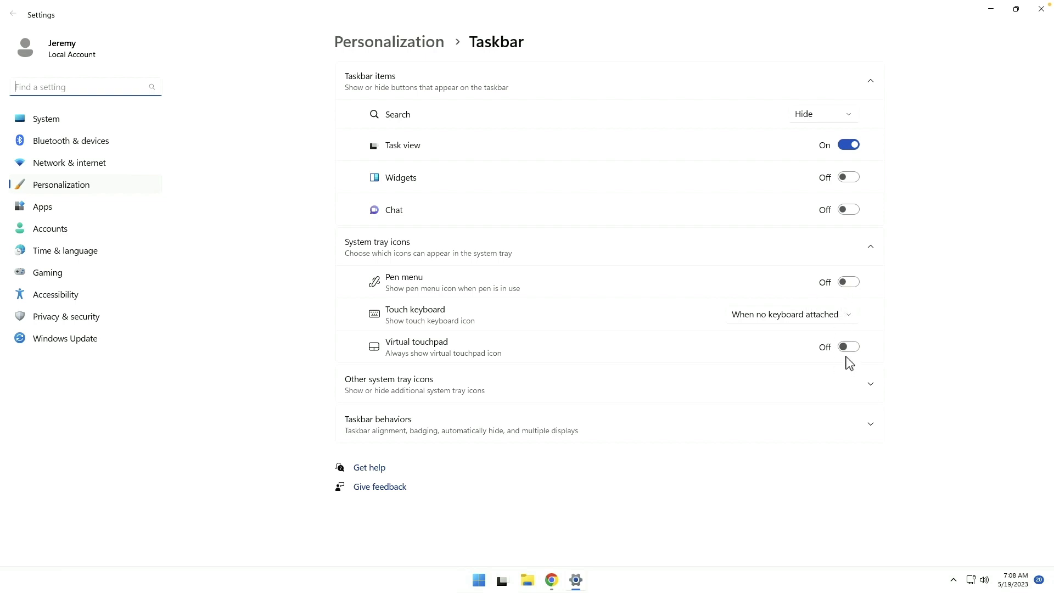
{"action": "left_click", "coordinate": [714, 391]}
{"action": "scroll", "coordinate": [631, 376], "scroll_direction": "down", "scroll_amount": 4}
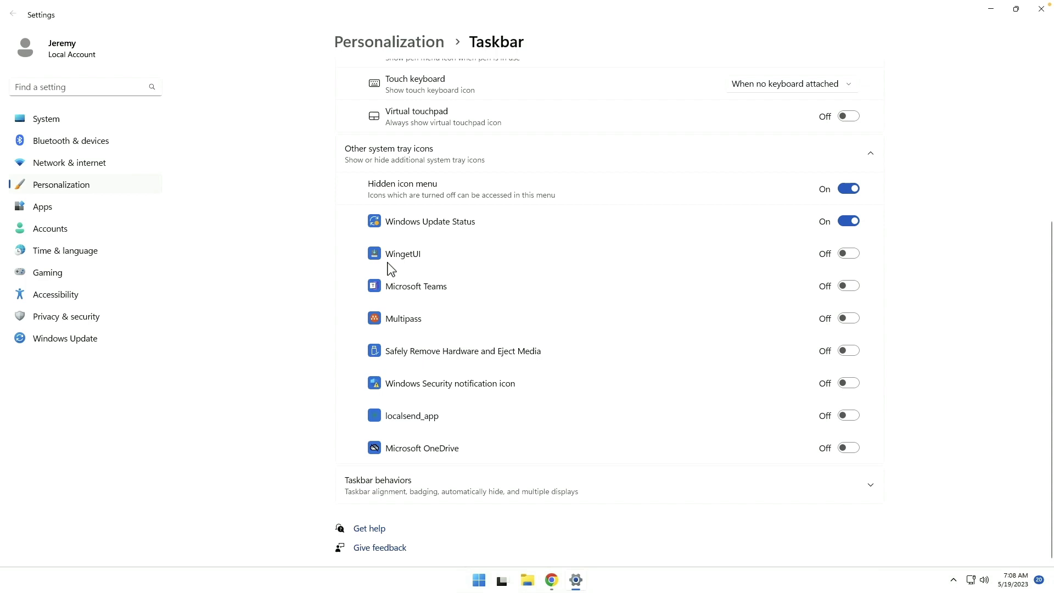
{"action": "left_click", "coordinate": [854, 255]}
{"action": "left_click", "coordinate": [853, 320]}
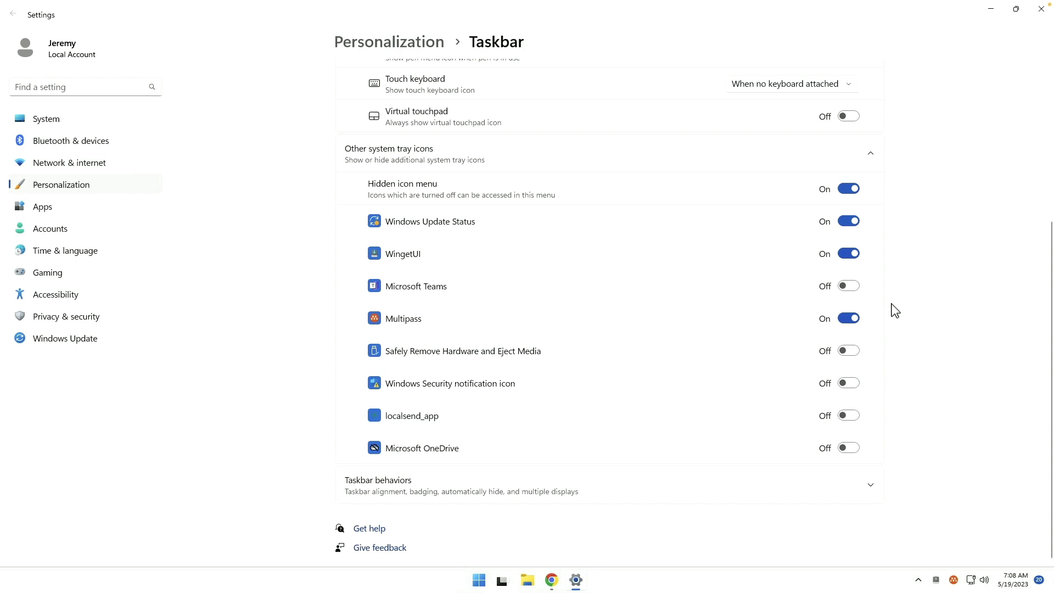
Set taskbar alignment to Left, restore it to Center, then close Settings
{"action": "left_click", "coordinate": [868, 486]}
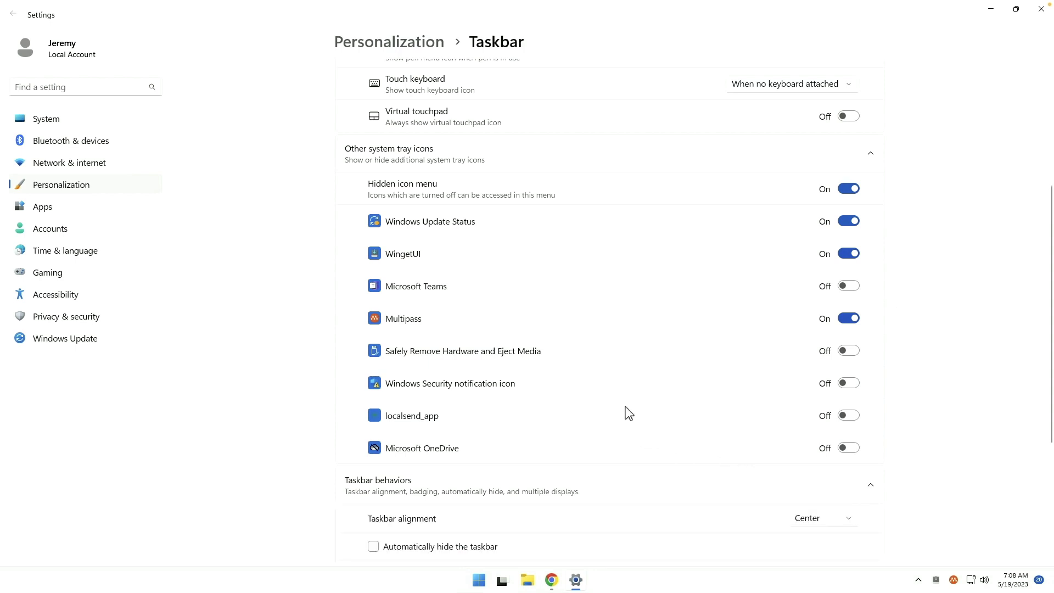
{"action": "scroll", "coordinate": [352, 353], "scroll_direction": "down", "scroll_amount": 4}
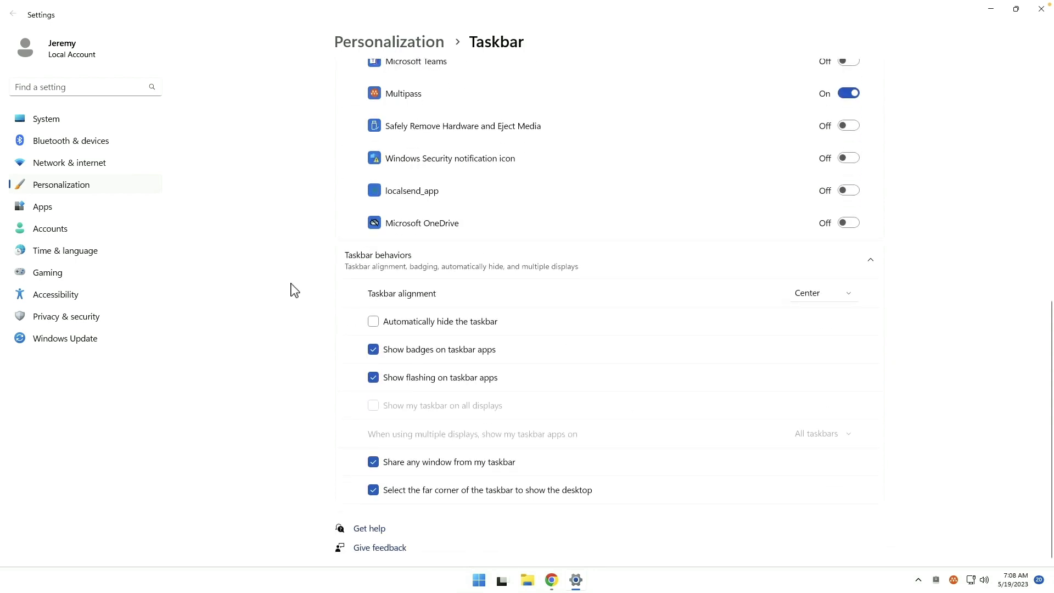
{"action": "left_click", "coordinate": [858, 299]}
{"action": "left_click", "coordinate": [837, 274]}
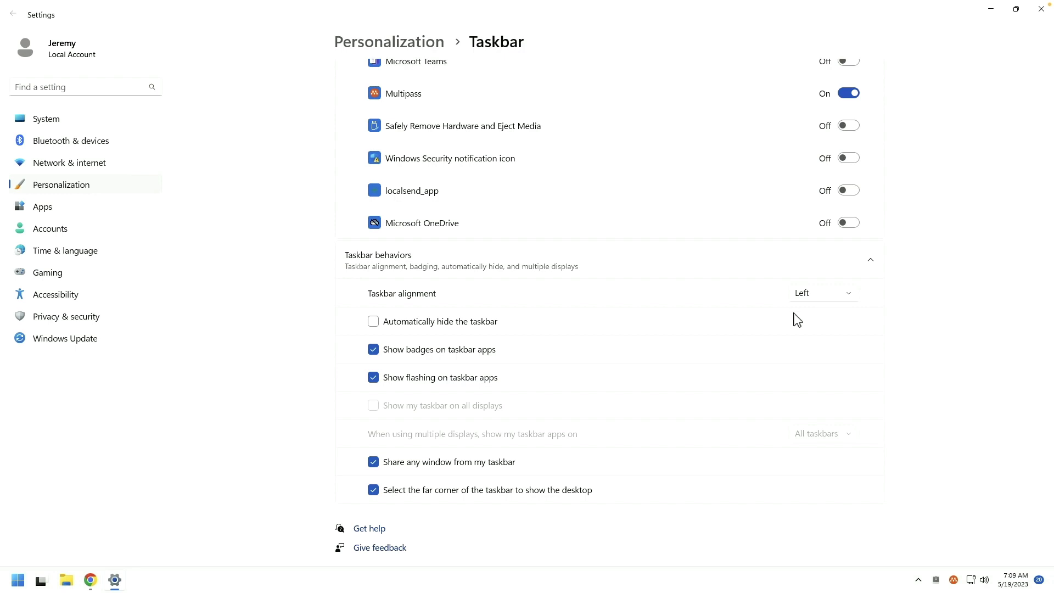
{"action": "left_click", "coordinate": [822, 293]}
{"action": "left_click", "coordinate": [830, 318]}
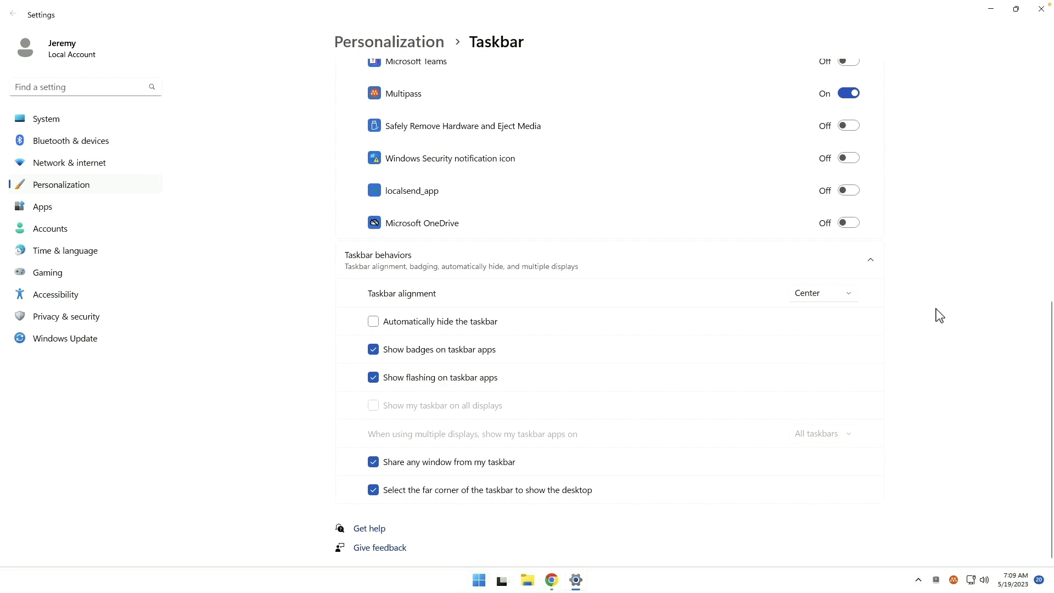
{"action": "left_click", "coordinate": [1042, 9]}
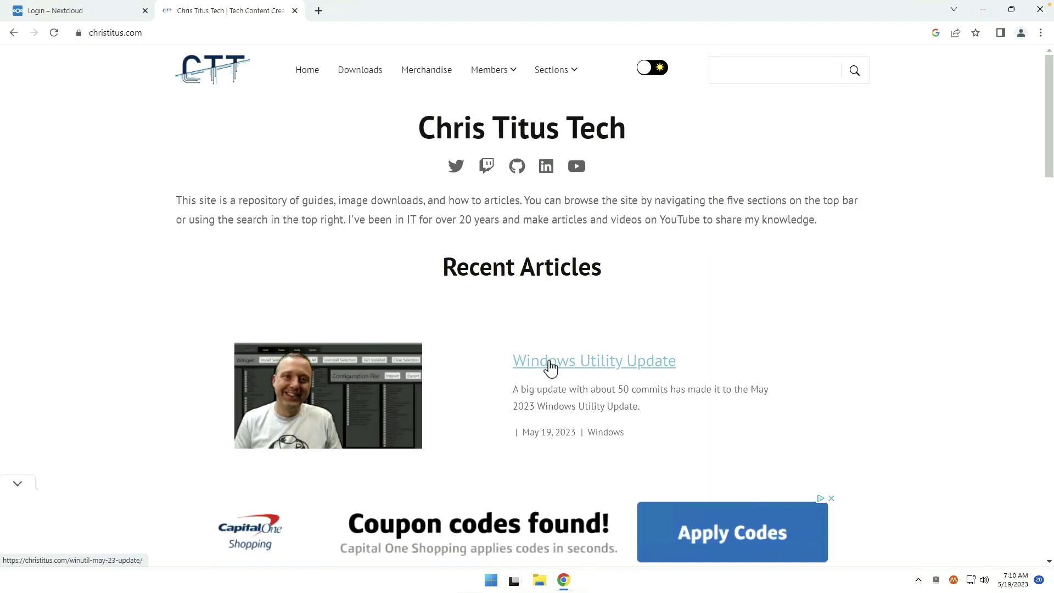
Open the 'Windows Utility Update' article on christitus.com and collapse the bottom ad banner
{"action": "left_click", "coordinate": [550, 367]}
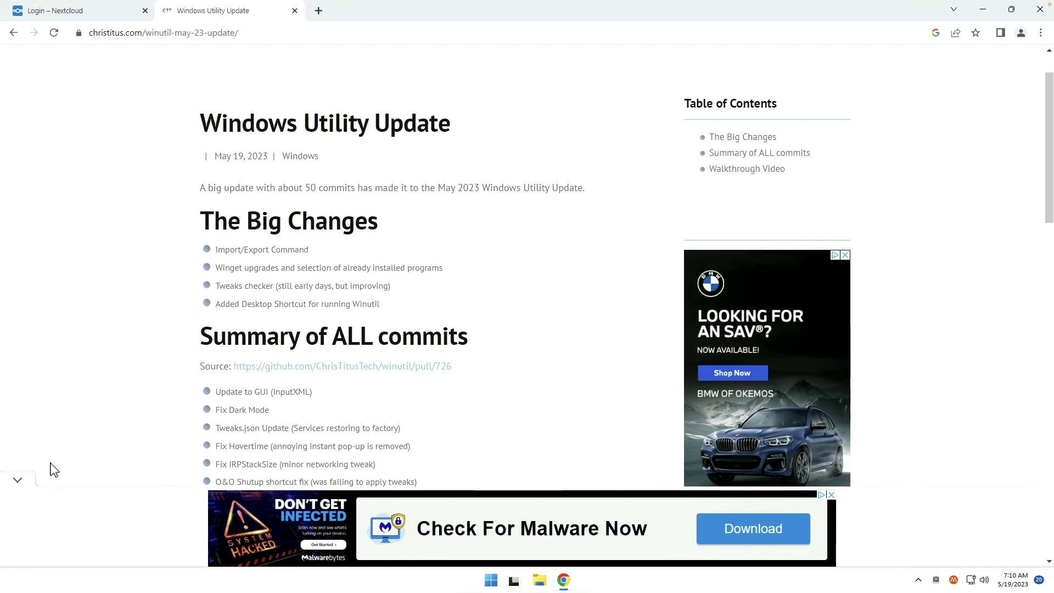
{"action": "left_click", "coordinate": [17, 480]}
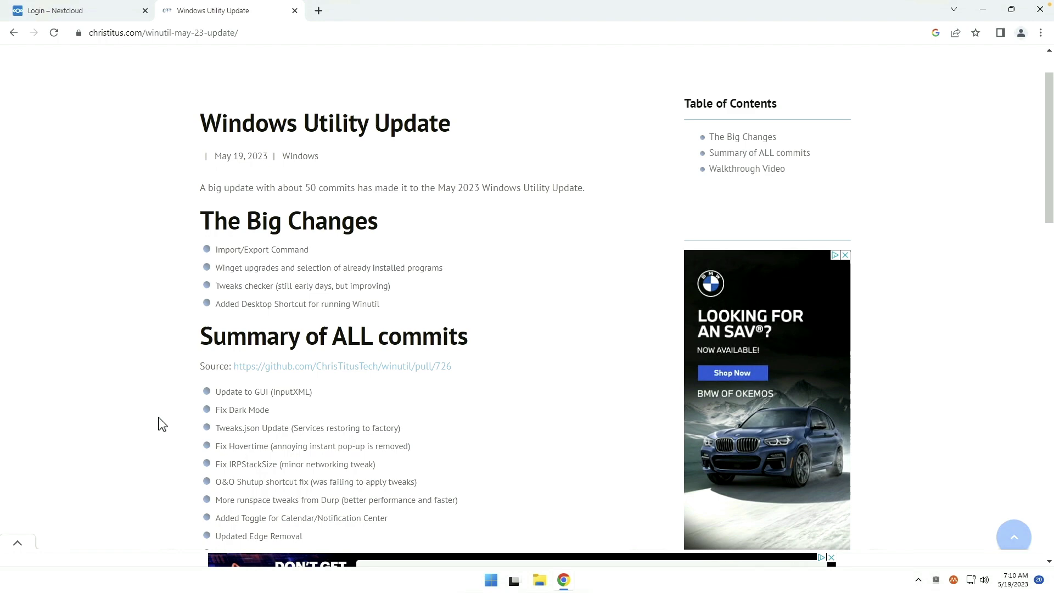
Open the article's linked GitHub pull request #726
{"action": "left_click", "coordinate": [346, 367]}
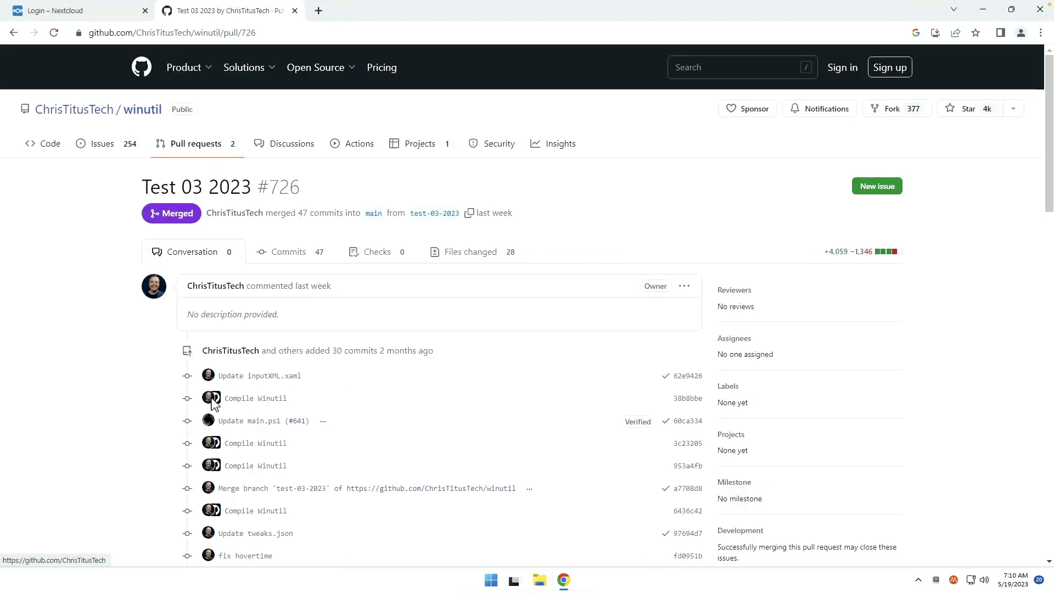
{"action": "scroll", "coordinate": [165, 396], "scroll_direction": "down", "scroll_amount": 20}
{"action": "scroll", "coordinate": [161, 398], "scroll_direction": "up", "scroll_amount": 20}
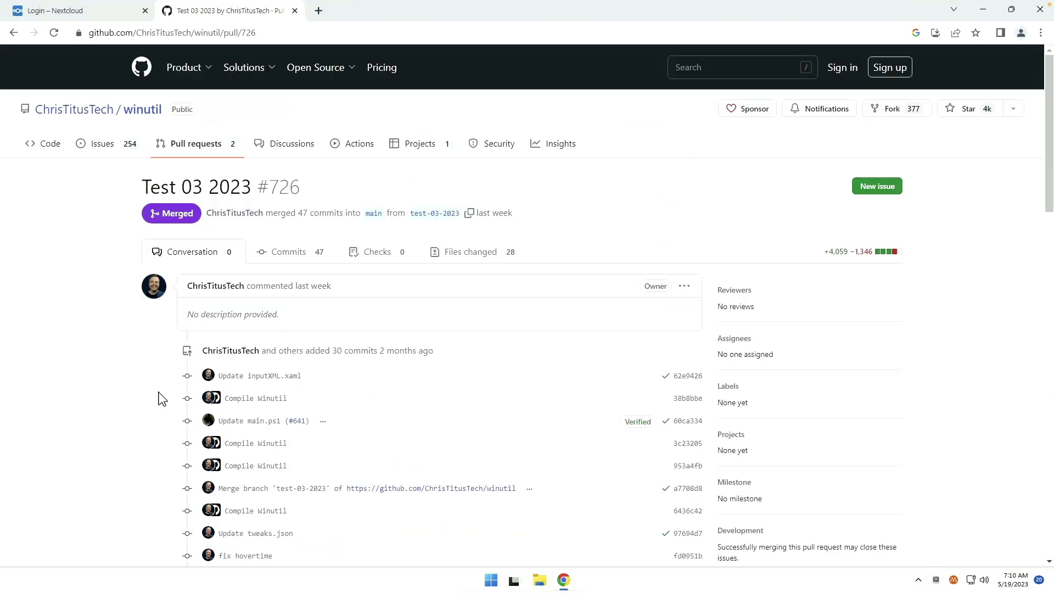
{"action": "left_click", "coordinate": [156, 288]}
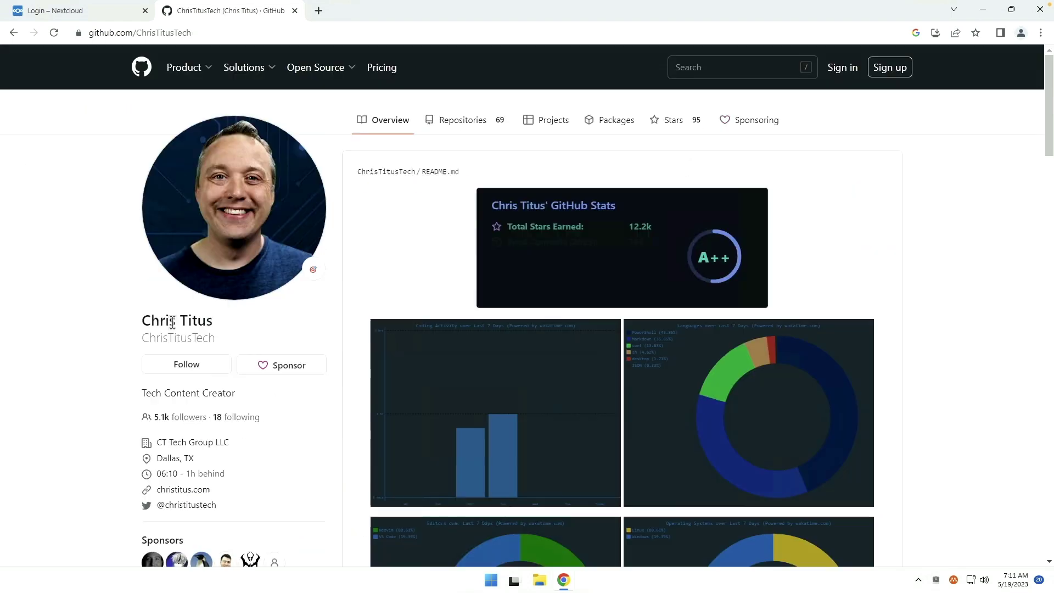
{"action": "left_click", "coordinate": [13, 32]}
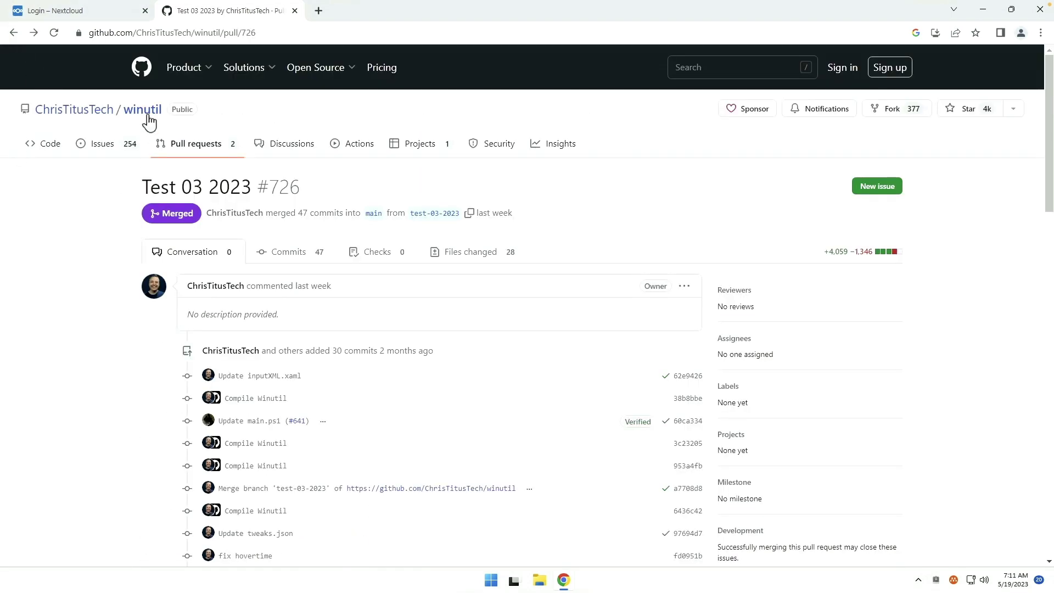
From the winutil README, copy the short launch command 'irm christitus.com/win | iex'
{"action": "left_click", "coordinate": [148, 111]}
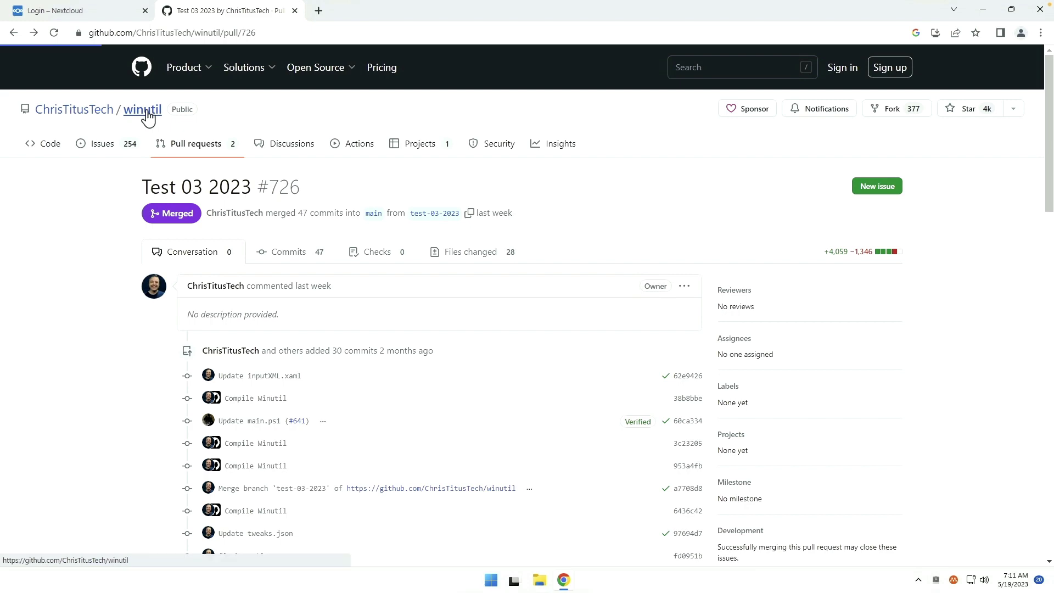
{"action": "scroll", "coordinate": [120, 350], "scroll_direction": "down", "scroll_amount": 5}
{"action": "scroll", "coordinate": [119, 350], "scroll_direction": "down", "scroll_amount": 5}
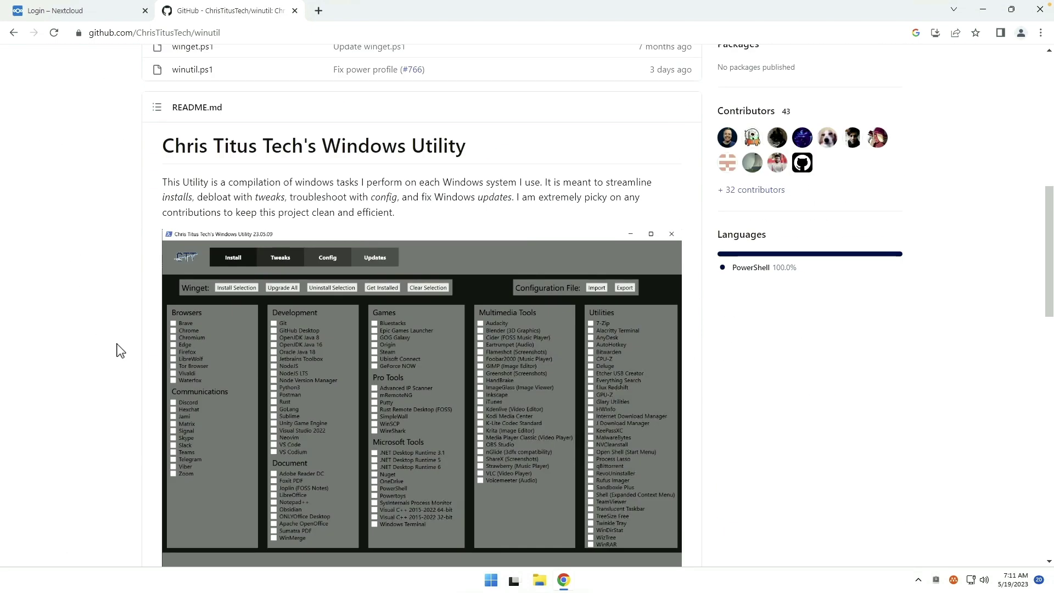
{"action": "scroll", "coordinate": [169, 390], "scroll_direction": "down", "scroll_amount": 10}
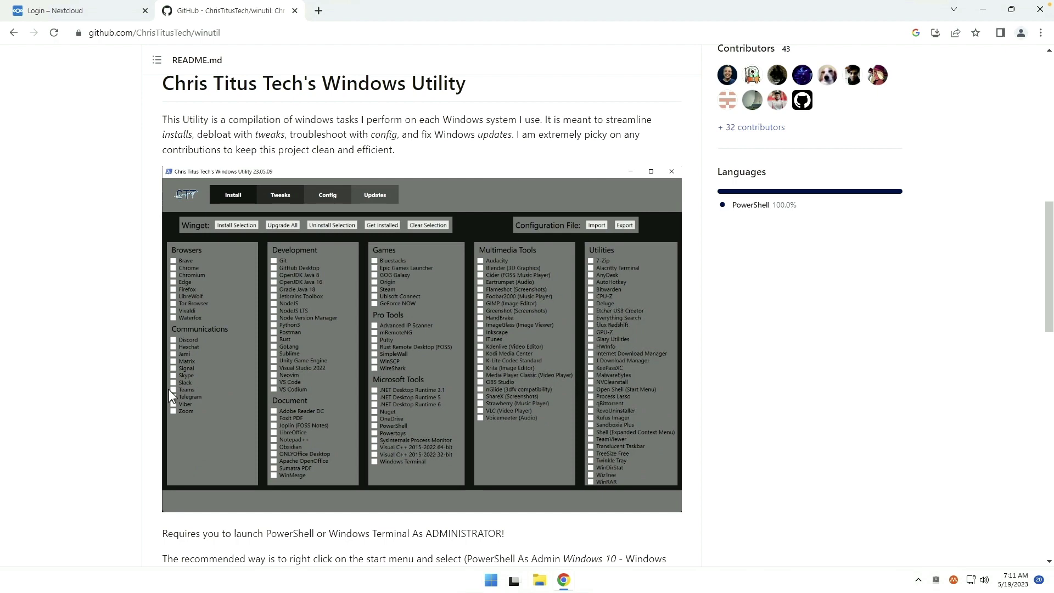
{"action": "scroll", "coordinate": [167, 393], "scroll_direction": "up", "scroll_amount": 4}
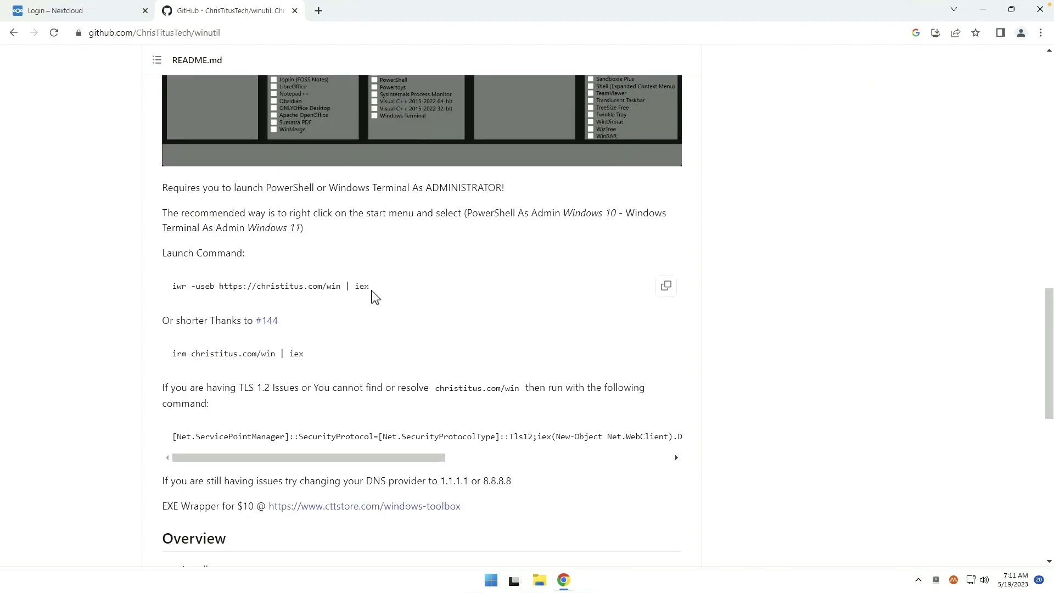
{"action": "left_click_drag", "start_coordinate": [369, 294], "coordinate": [365, 285]}
{"action": "left_click", "coordinate": [651, 347]}
{"action": "left_click", "coordinate": [665, 357]}
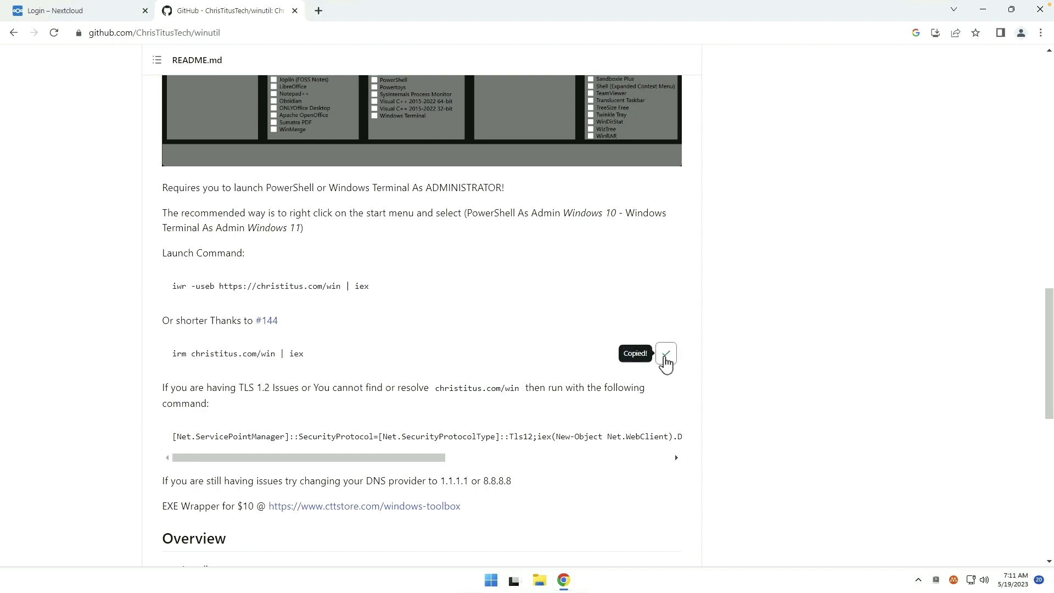
Launch Terminal (Admin) from the Start button's right-click menu and approve the permission prompt
{"action": "right_click", "coordinate": [491, 580]}
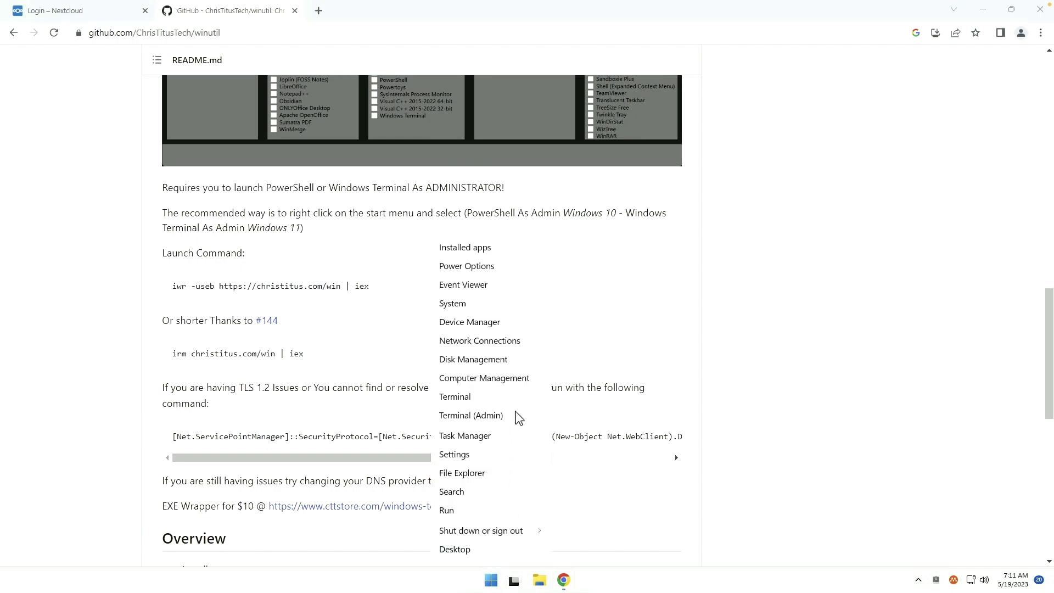
{"action": "left_click", "coordinate": [512, 415]}
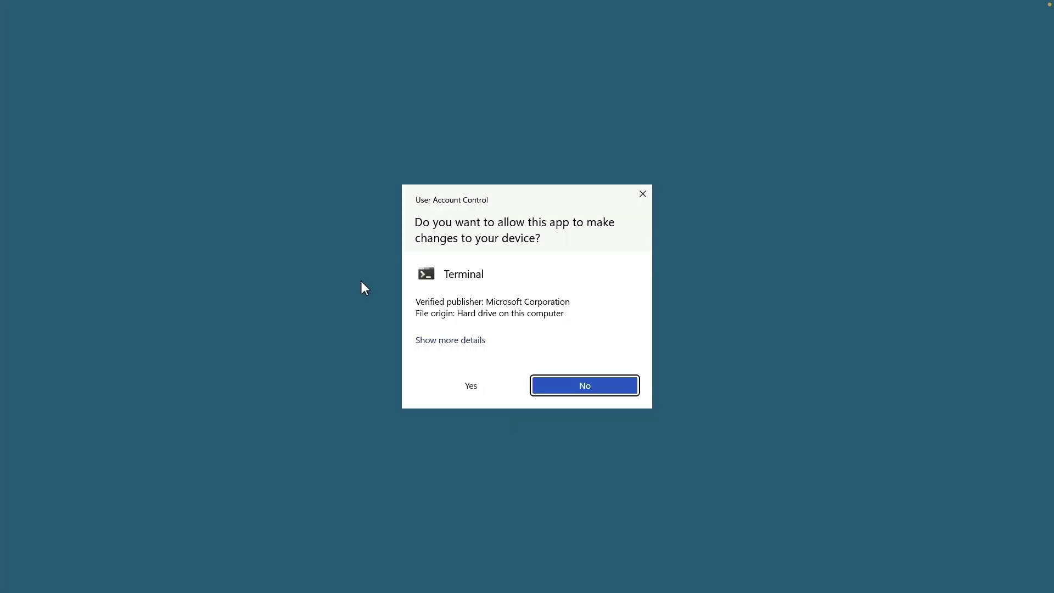
{"action": "left_click", "coordinate": [479, 385]}
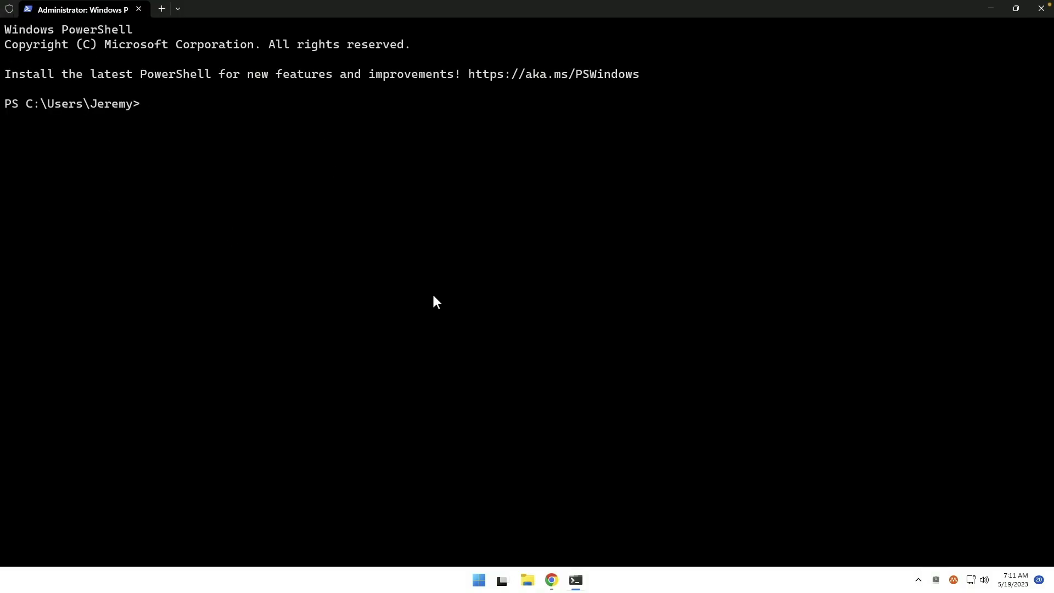
Paste and run the WinUtil launch command, answering y to install Chocolatey
{"action": "key", "text": "ctrl+v"}
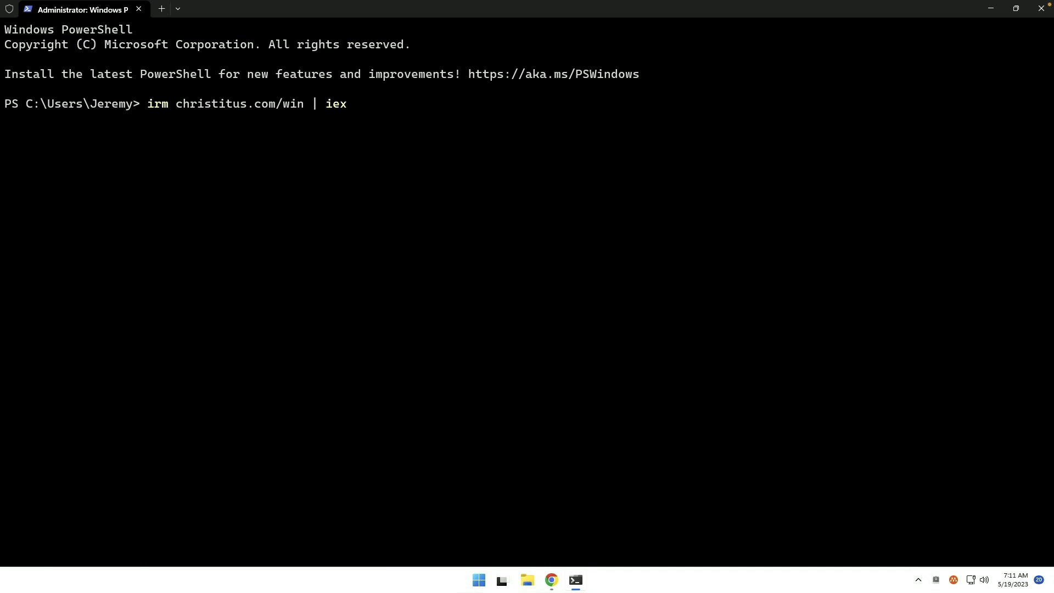
{"action": "key", "text": "Return"}
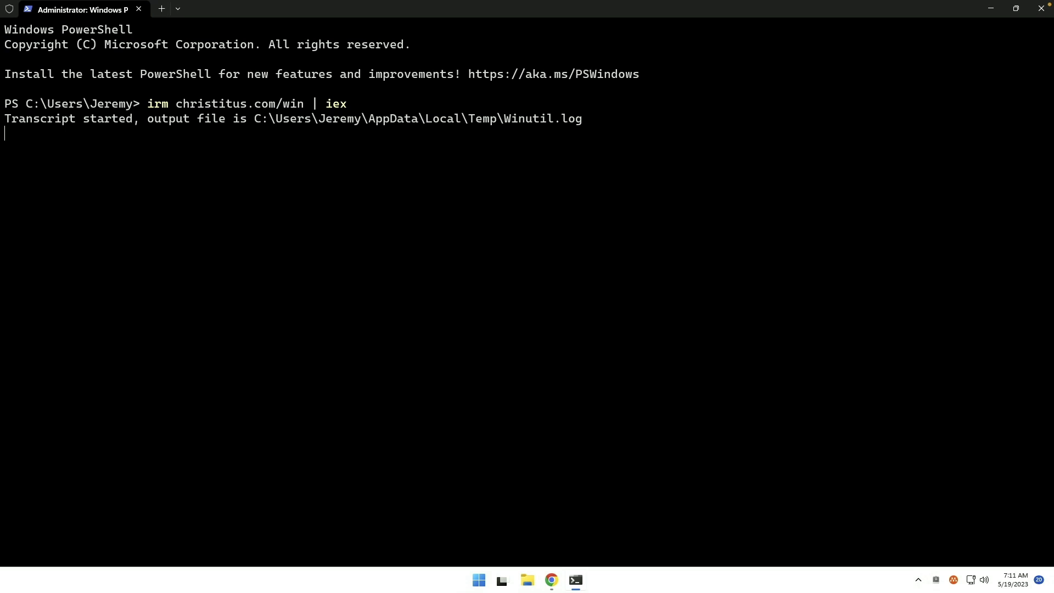
{"action": "type", "text": "y"}
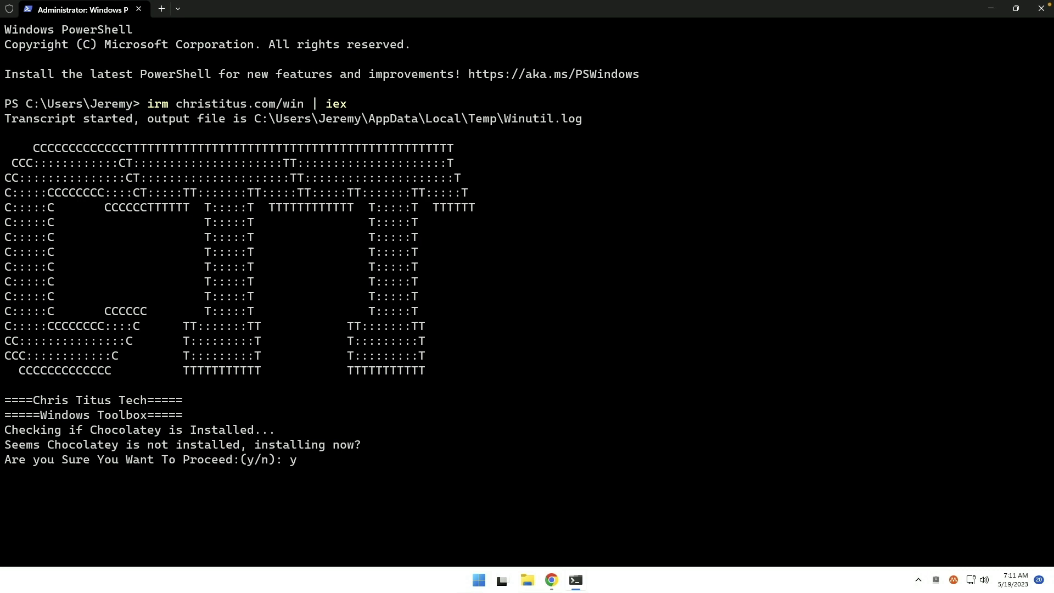
{"action": "key", "text": "Return"}
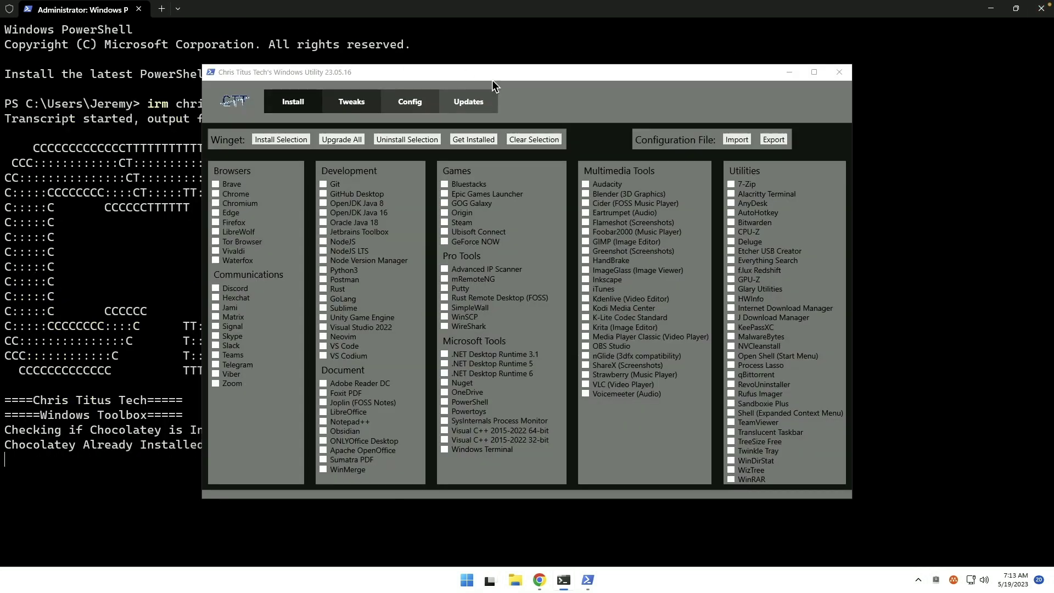
Maximize the Windows Utility window and tick Firefox on the Install tab
{"action": "double_click", "coordinate": [459, 74]}
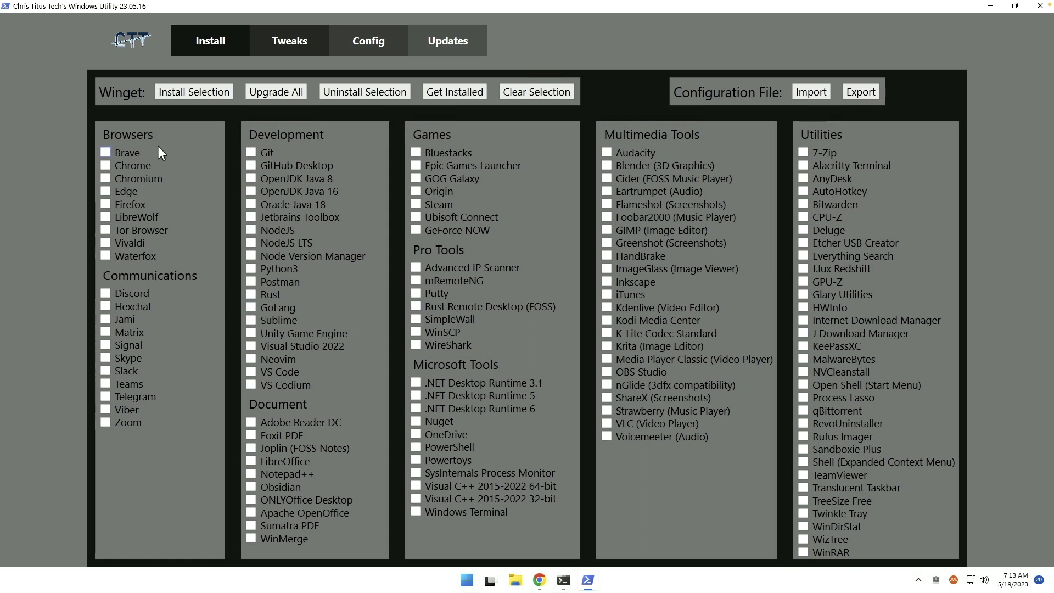
{"action": "left_click", "coordinate": [106, 205]}
Install the selected apps, close the auto-launched Advanced IP Scanner, and dismiss the finished notice
{"action": "left_click", "coordinate": [178, 91]}
{"action": "left_click", "coordinate": [176, 92]}
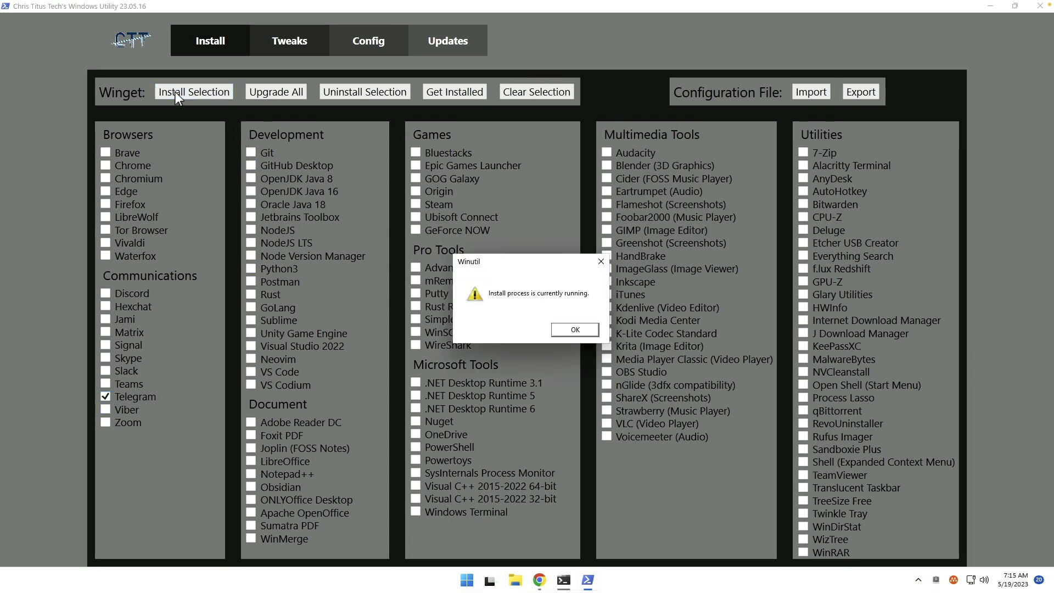
{"action": "left_click", "coordinate": [573, 329]}
{"action": "left_click", "coordinate": [562, 580]}
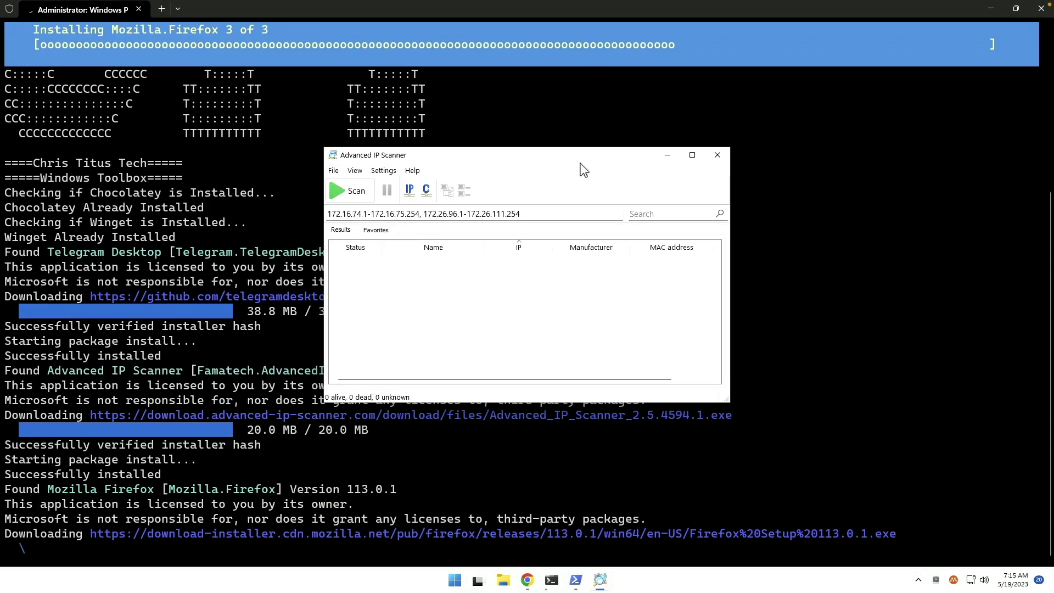
{"action": "left_click", "coordinate": [717, 156]}
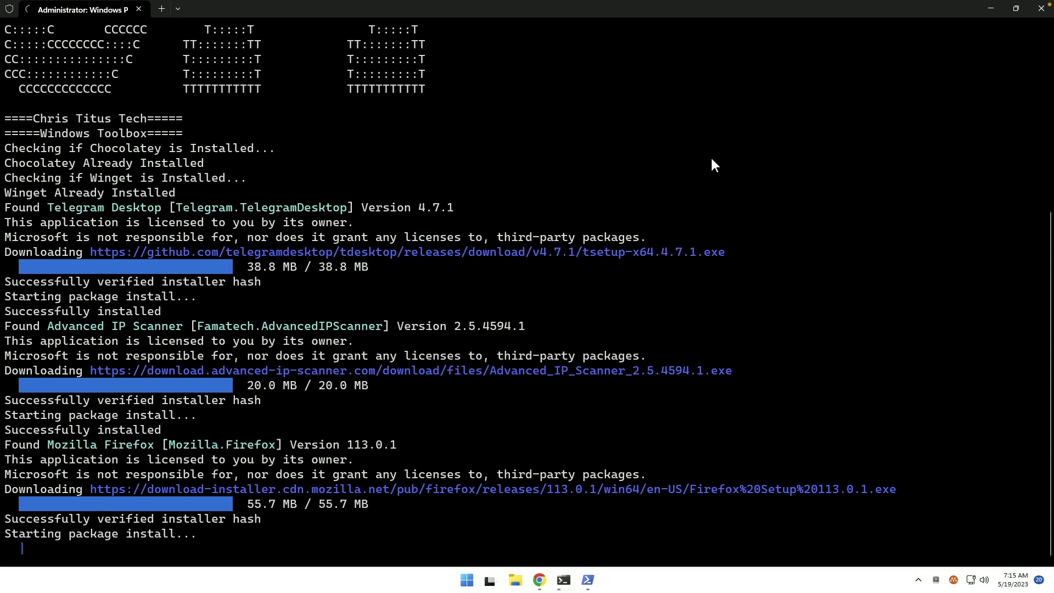
{"action": "left_click", "coordinate": [540, 329]}
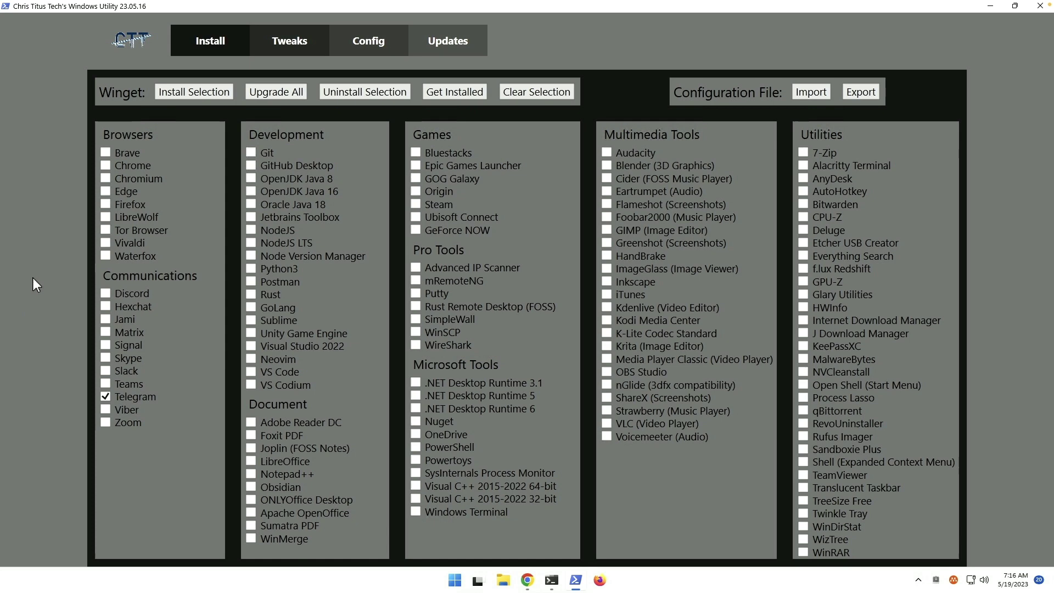
On the Tweaks page, tick restore point, telemetry, Wi-Fi Sense, temp files, disk cleanup, Storage Sense and hibernation
{"action": "left_click", "coordinate": [290, 40]}
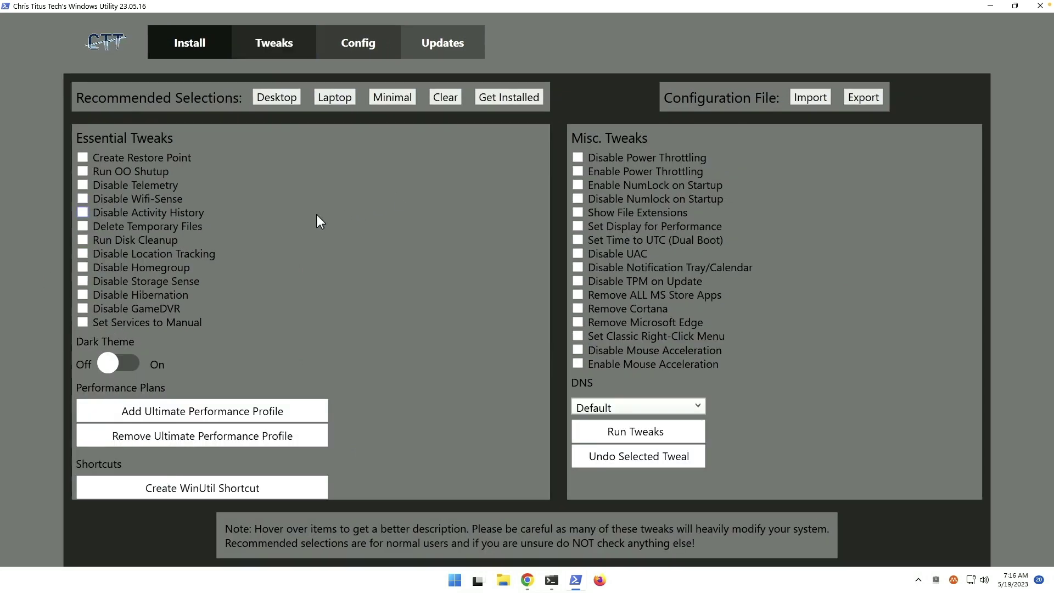
{"action": "mouse_move", "coordinate": [317, 215]}
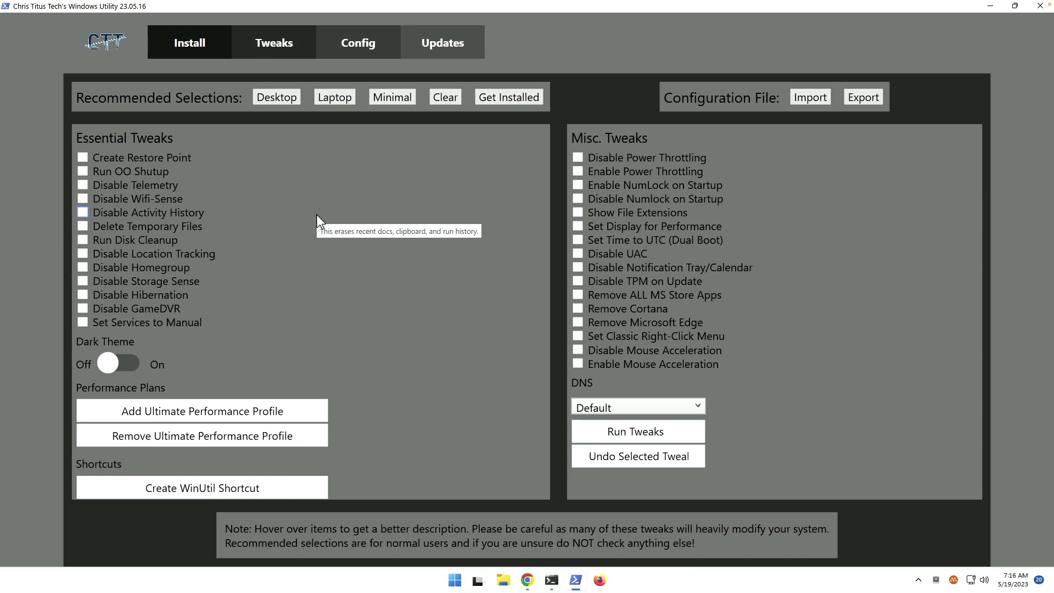
{"action": "left_click", "coordinate": [82, 158]}
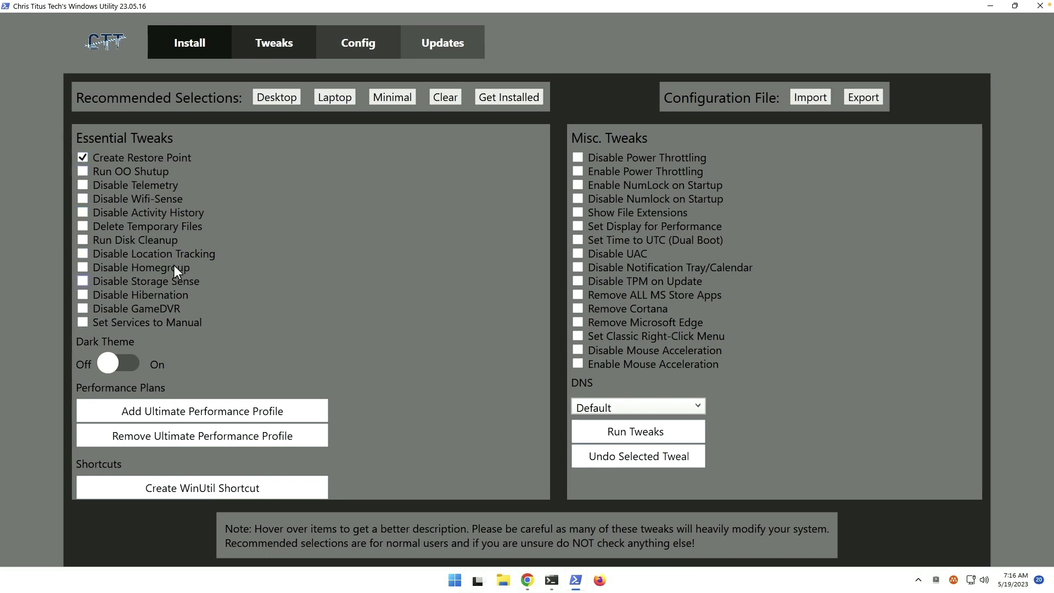
{"action": "left_click", "coordinate": [82, 184]}
{"action": "left_click", "coordinate": [82, 199]}
{"action": "left_click", "coordinate": [82, 226]}
{"action": "left_click", "coordinate": [83, 242]}
{"action": "left_click", "coordinate": [83, 282]}
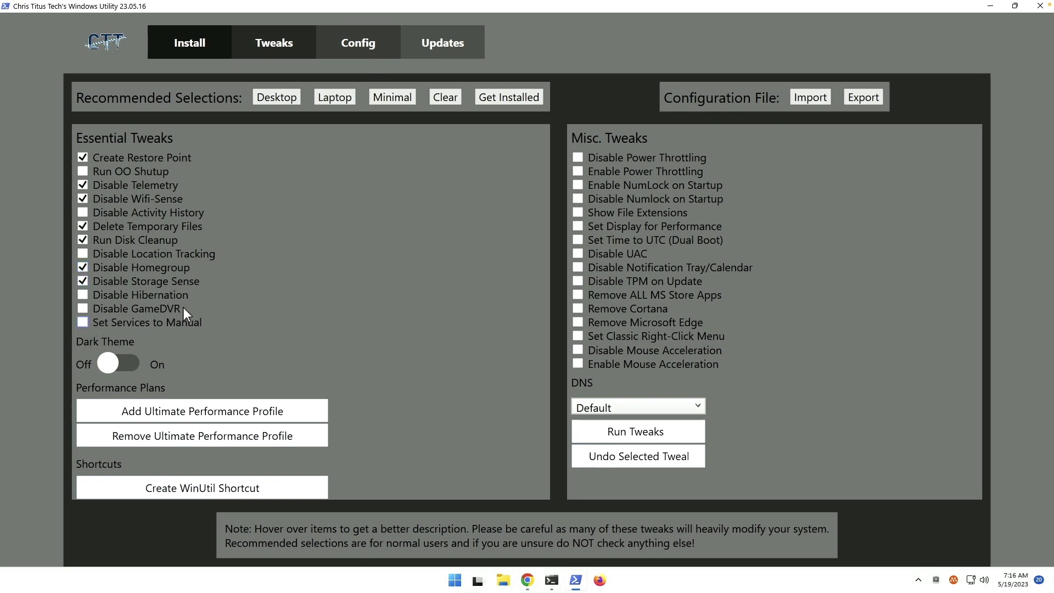
{"action": "left_click", "coordinate": [83, 296]}
Keep the DNS provider on Default and run the checked essential tweaks
{"action": "left_click", "coordinate": [677, 409]}
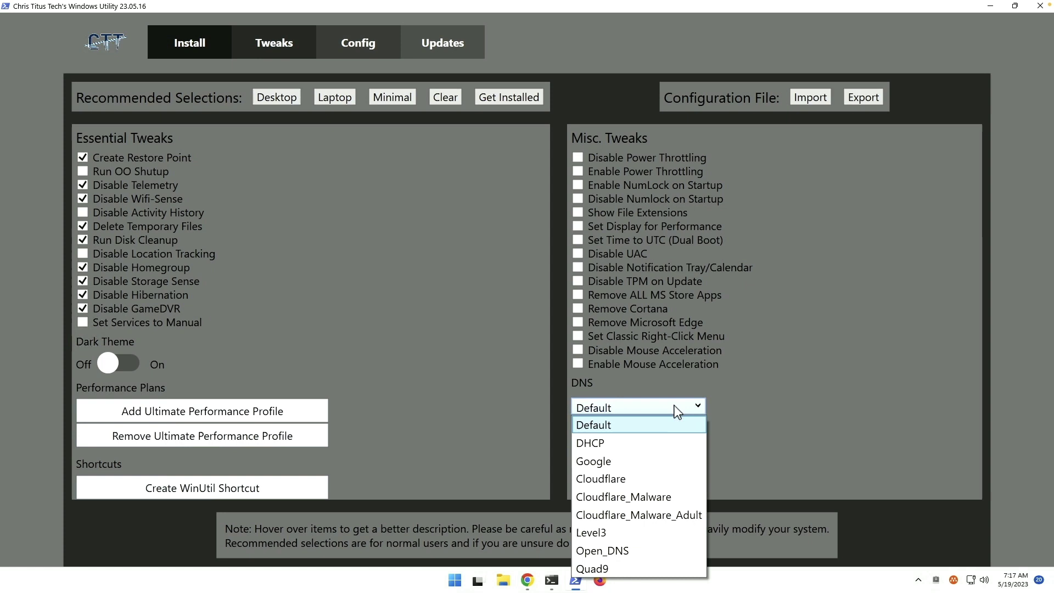
{"action": "left_click", "coordinate": [789, 397]}
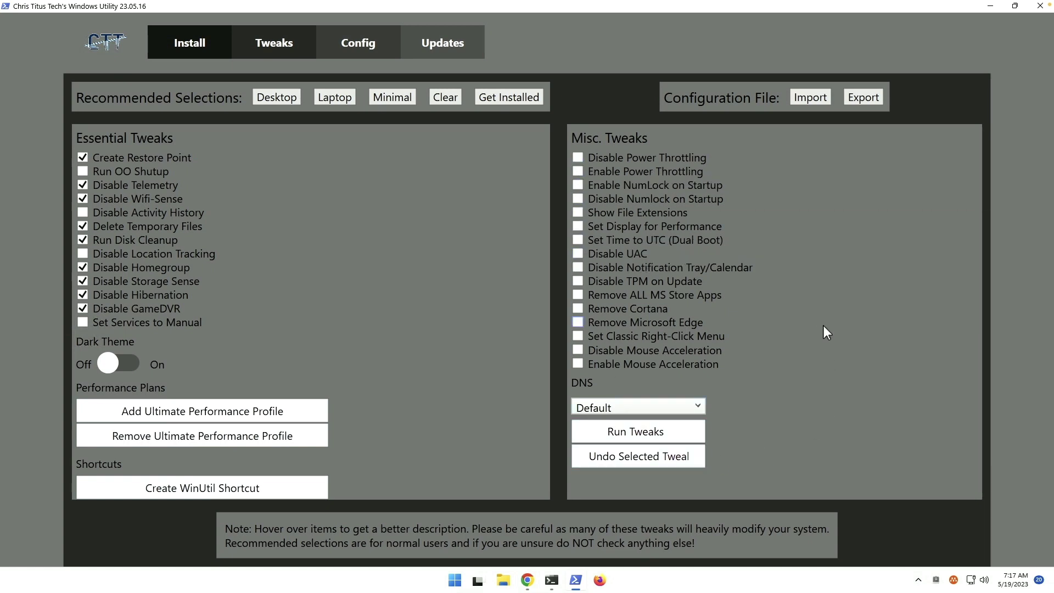
{"action": "left_click", "coordinate": [682, 436]}
Dismiss the 'Tweaks are Finished' dialog and the disk space notice reporting 67881 MB free
{"action": "mouse_move", "coordinate": [561, 586]}
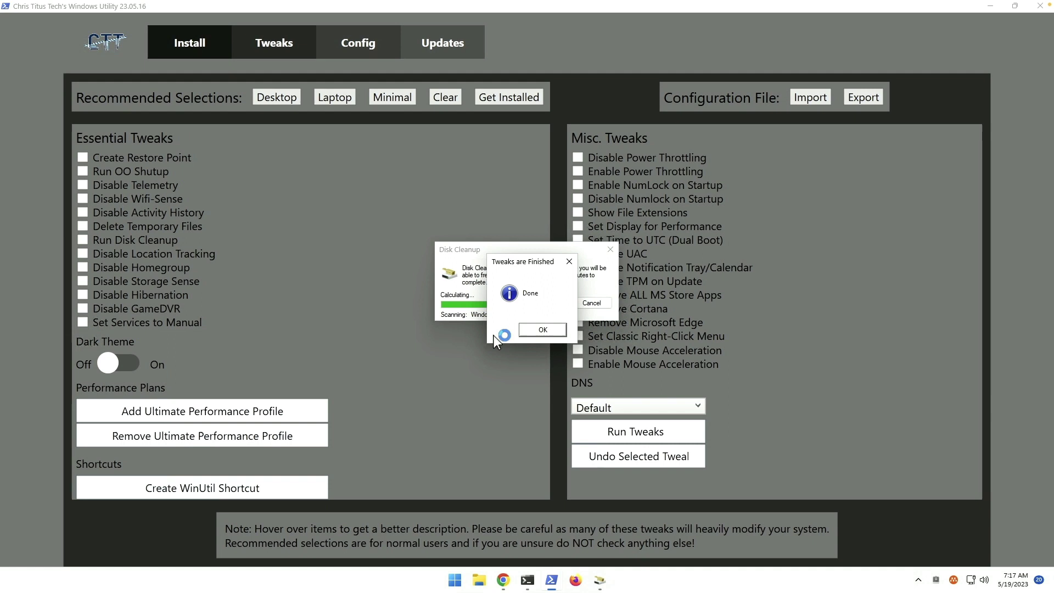
{"action": "left_click", "coordinate": [543, 330]}
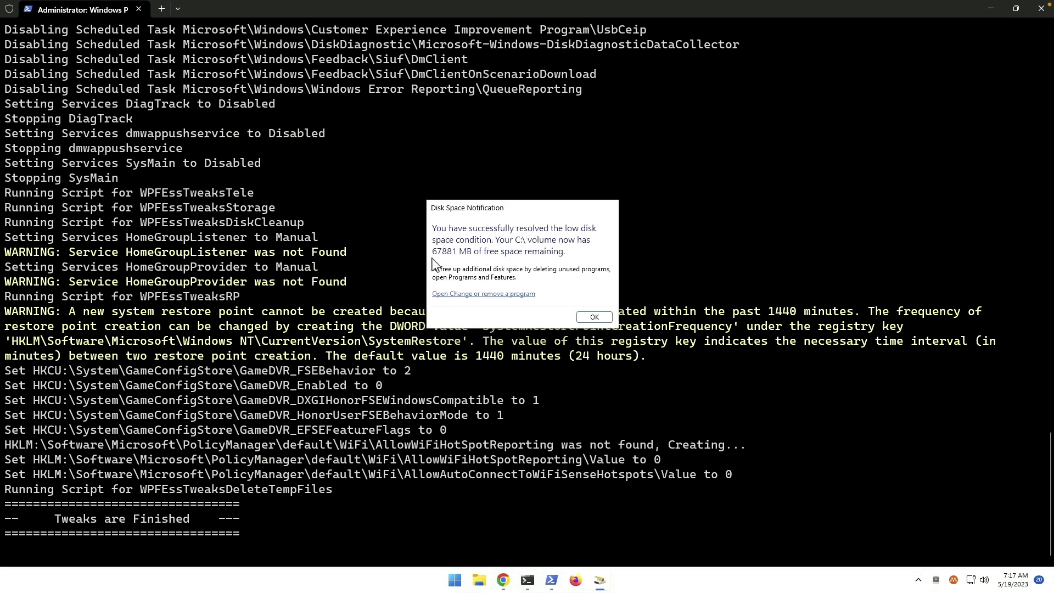
{"action": "left_click", "coordinate": [592, 319]}
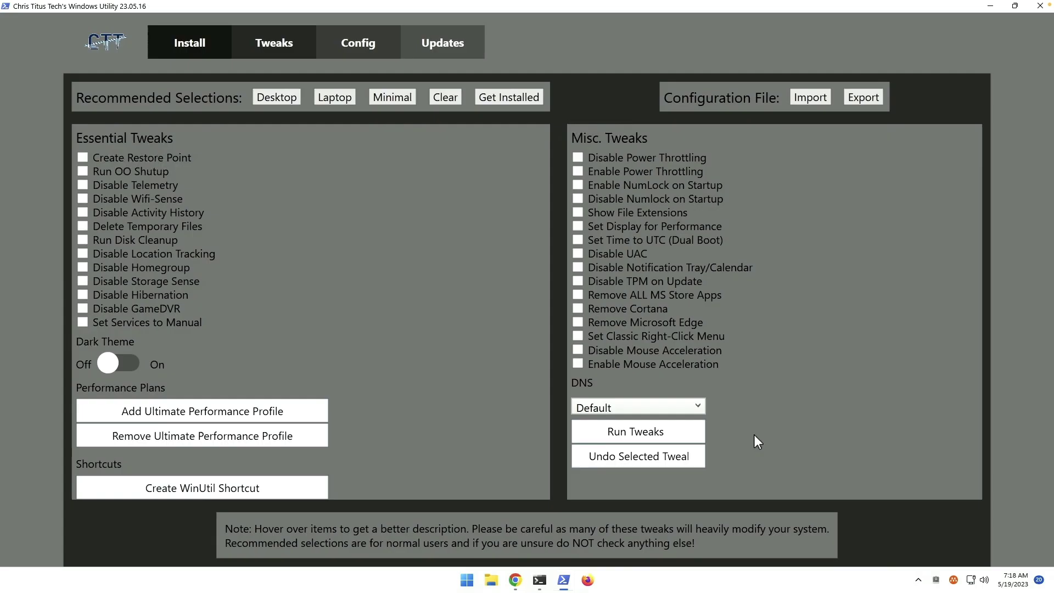
Apply Security (Recommended) Settings under Config > Updates, confirm, and check the terminal output
{"action": "left_click", "coordinate": [369, 48]}
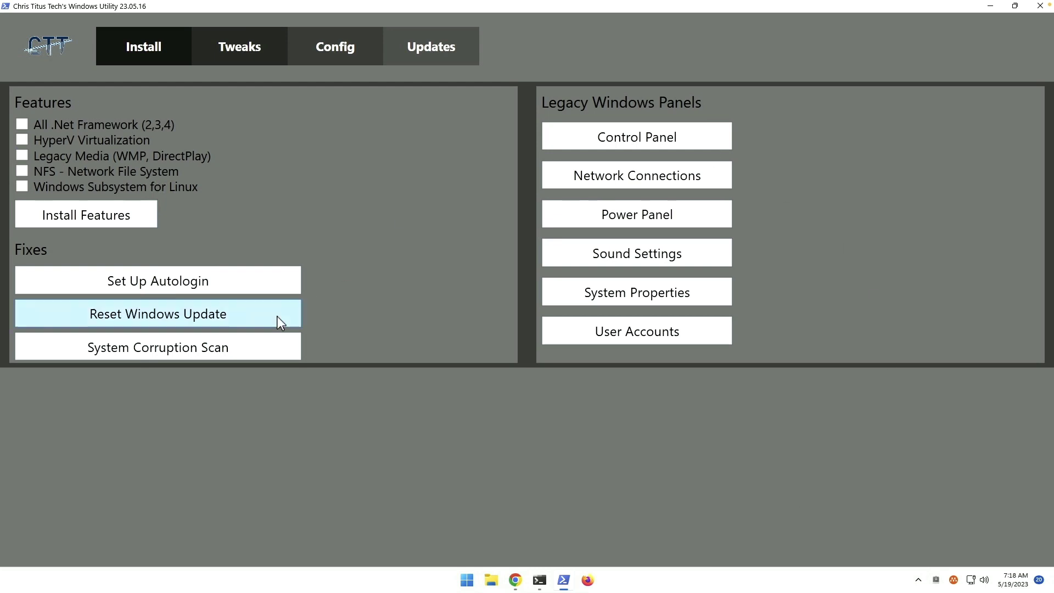
{"action": "left_click", "coordinate": [437, 54]}
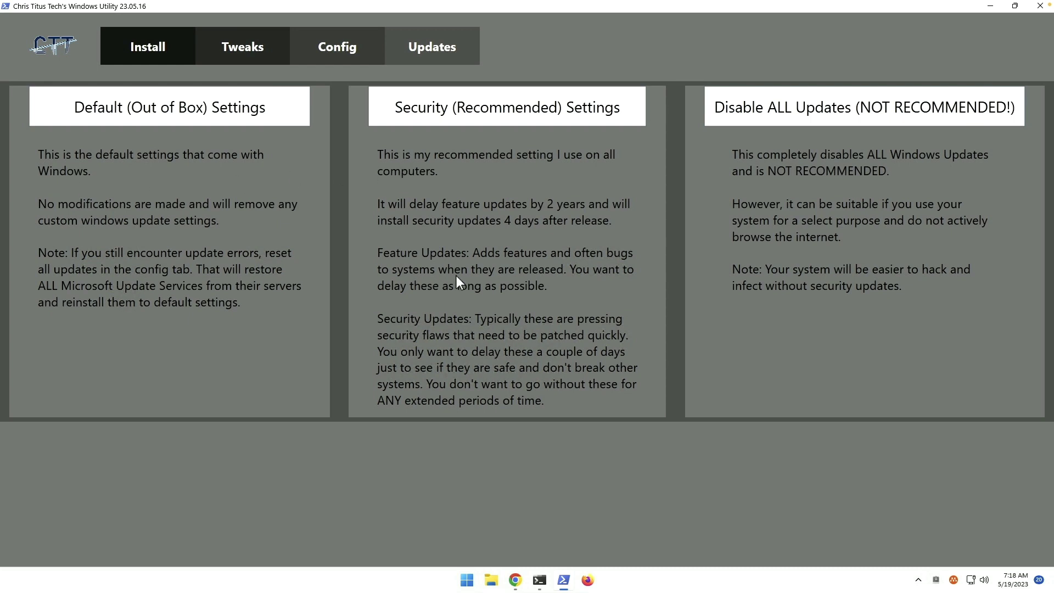
{"action": "left_click", "coordinate": [427, 113]}
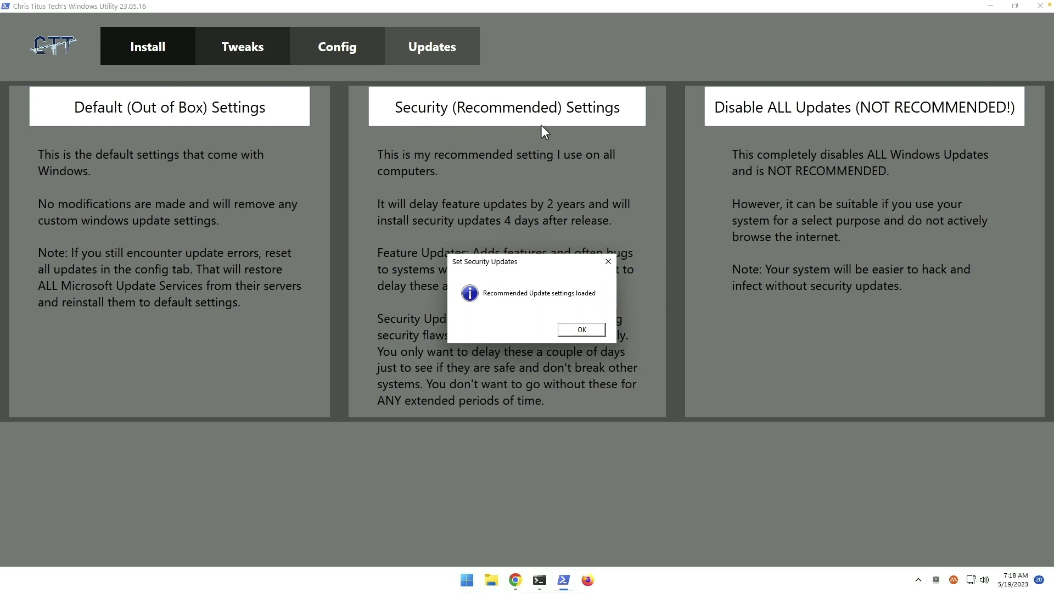
{"action": "left_click", "coordinate": [583, 330]}
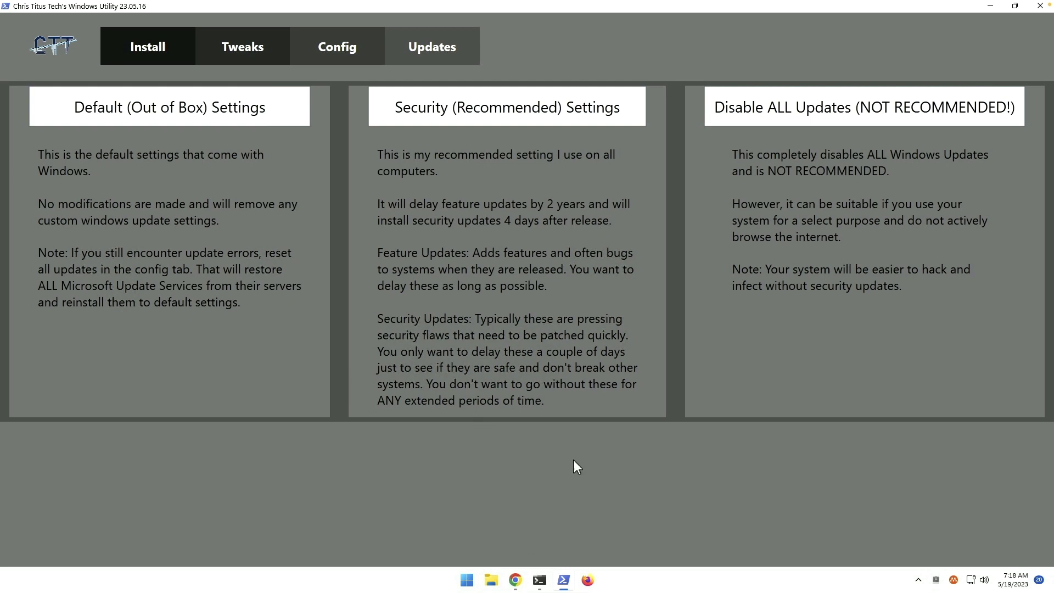
{"action": "key", "text": "alt+Tab"}
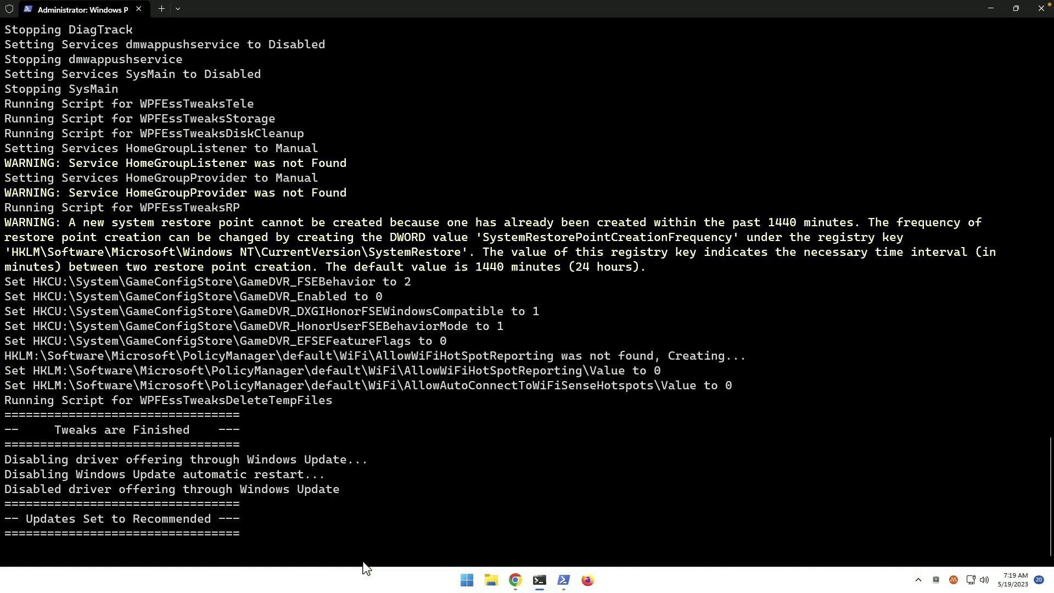
Close WinUtil and the PowerShell terminal and show the desktop
{"action": "left_click", "coordinate": [613, 483]}
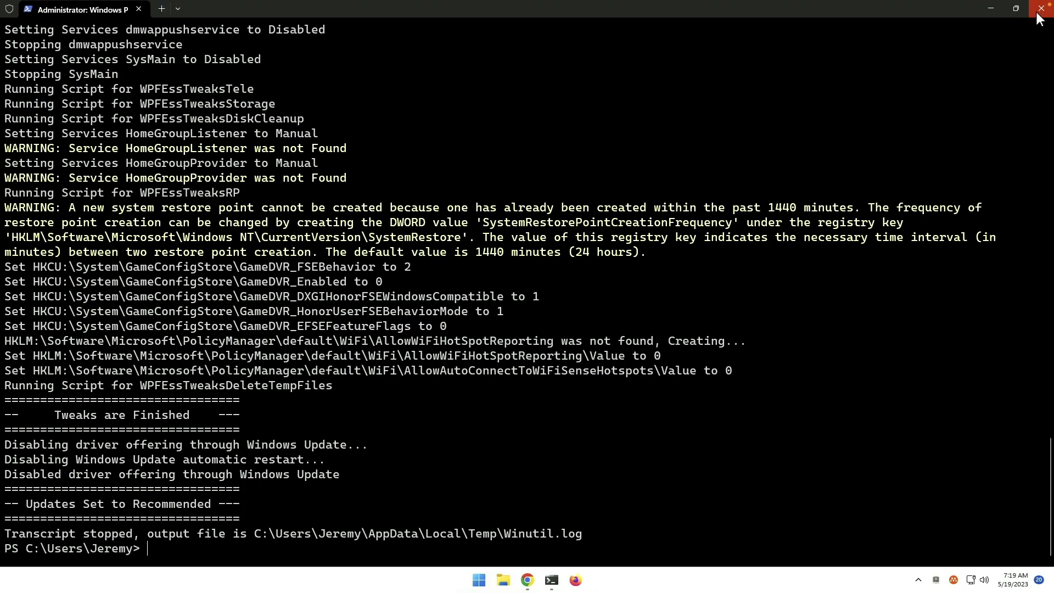
{"action": "left_click", "coordinate": [1040, 10]}
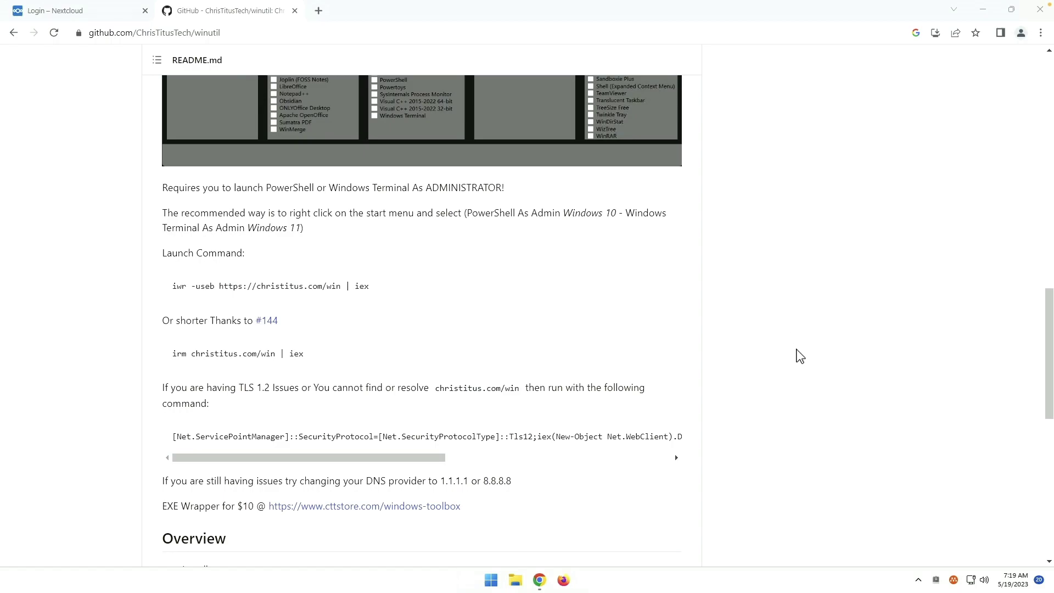
{"action": "key", "text": "super+d"}
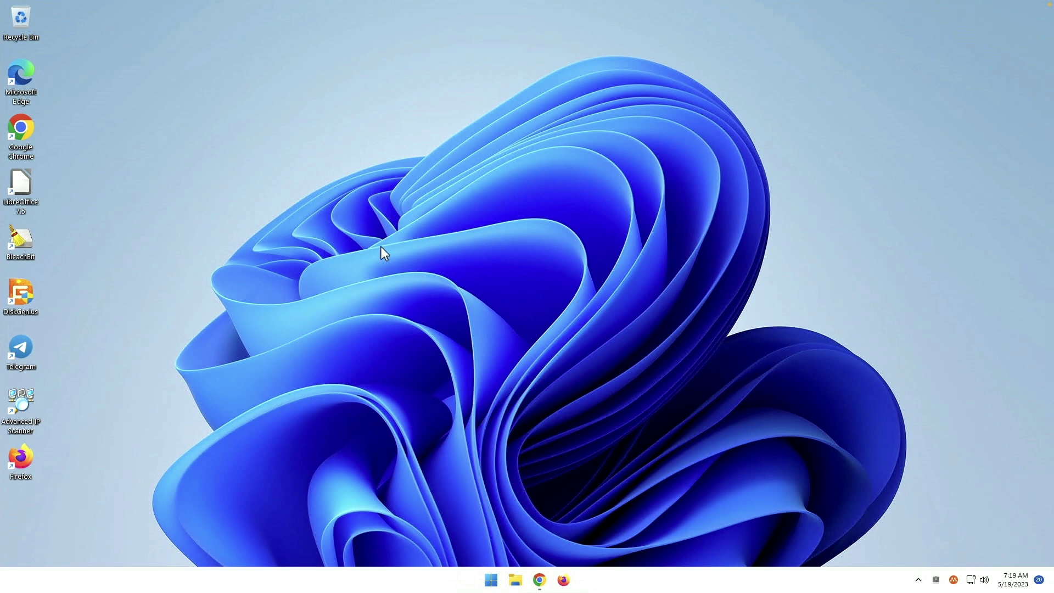
Create a new folder on the desktop for God Mode
{"action": "right_click", "coordinate": [348, 129]}
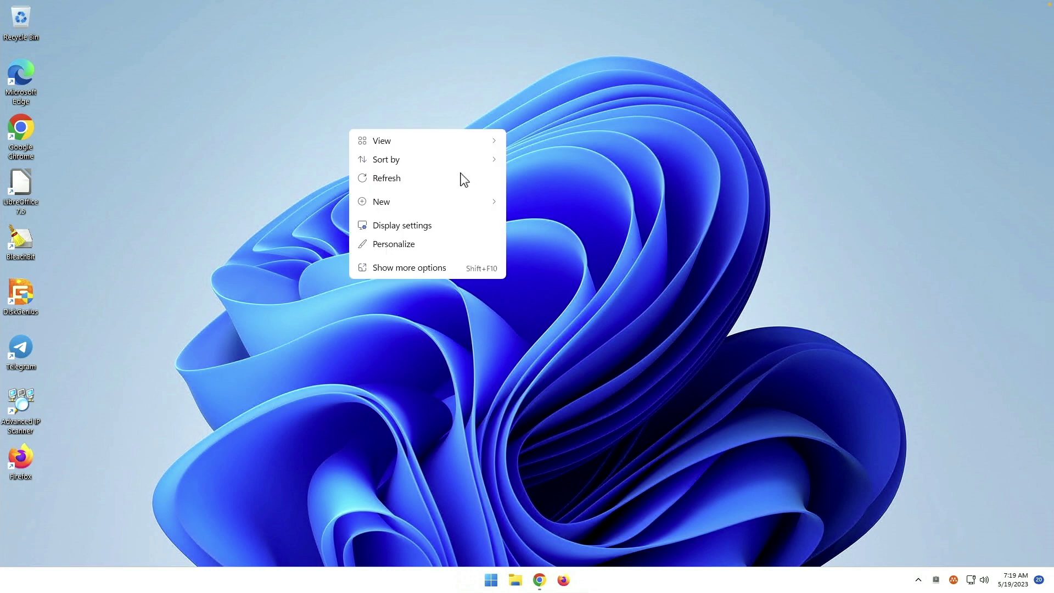
{"action": "mouse_move", "coordinate": [434, 144]}
{"action": "mouse_move", "coordinate": [420, 206]}
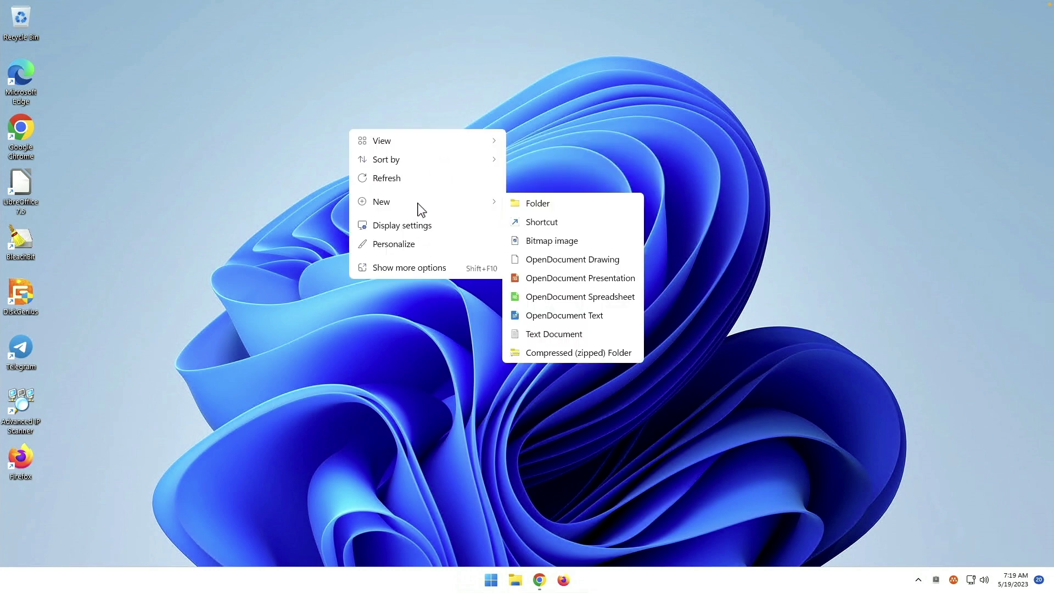
{"action": "left_click", "coordinate": [540, 205]}
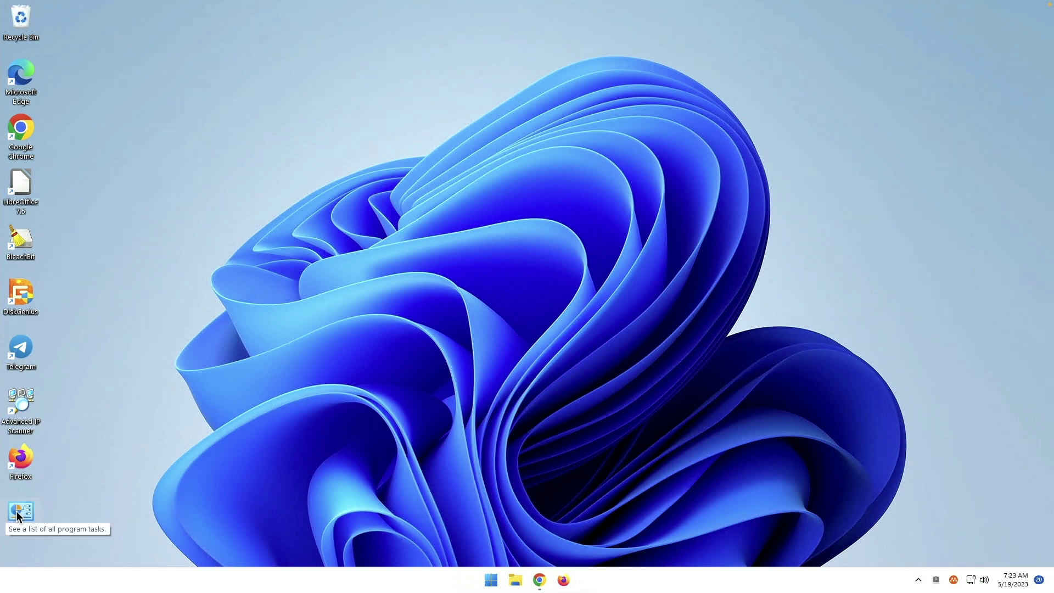
Open God Mode maximized, collapse AutoPlay and Backup and Restore, and scroll the task list
{"action": "double_click", "coordinate": [16, 511]}
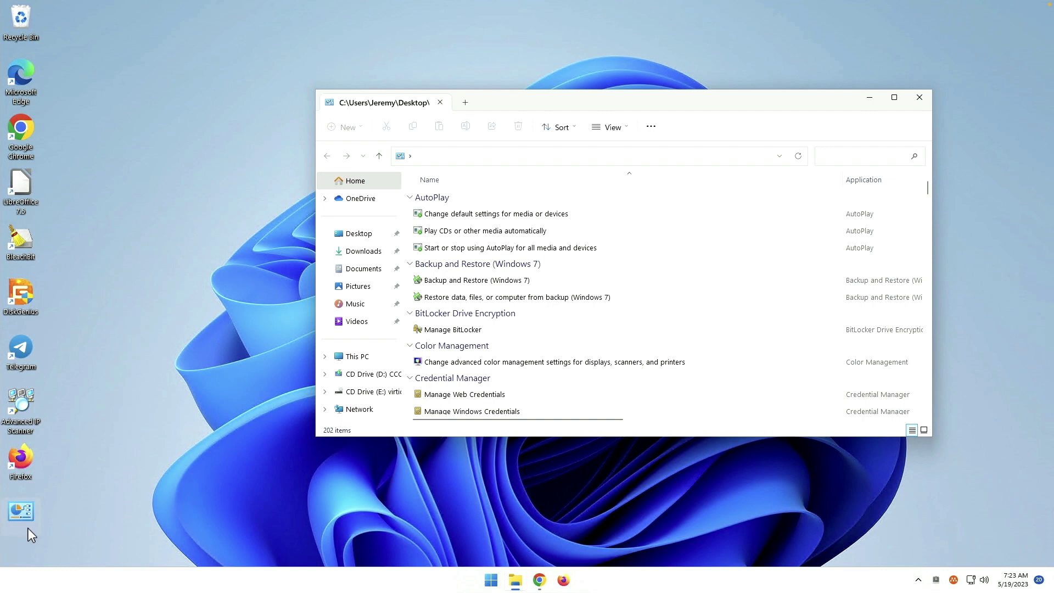
{"action": "double_click", "coordinate": [577, 105]}
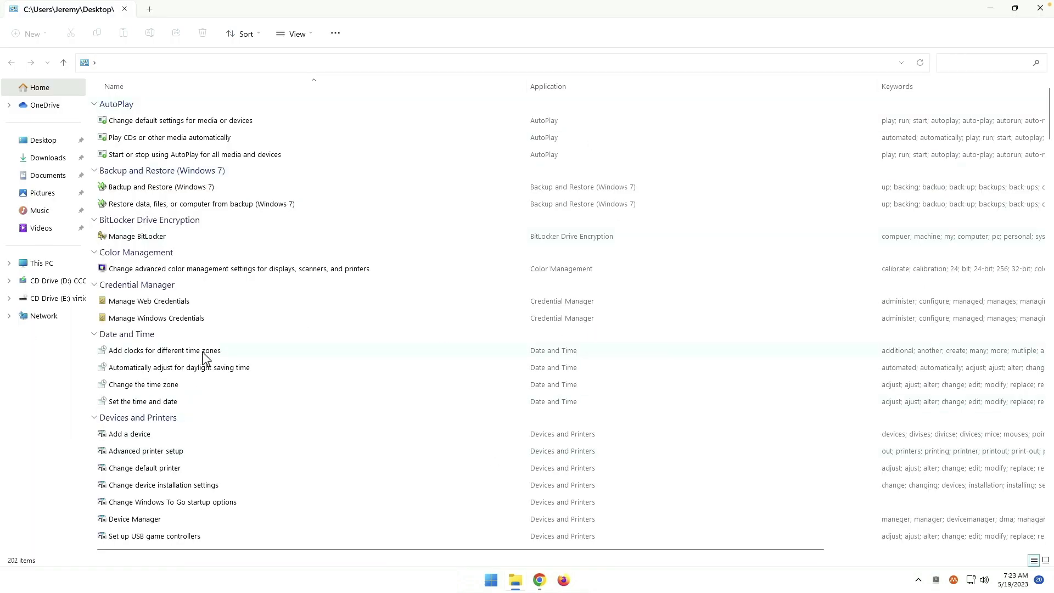
{"action": "left_click", "coordinate": [96, 109]}
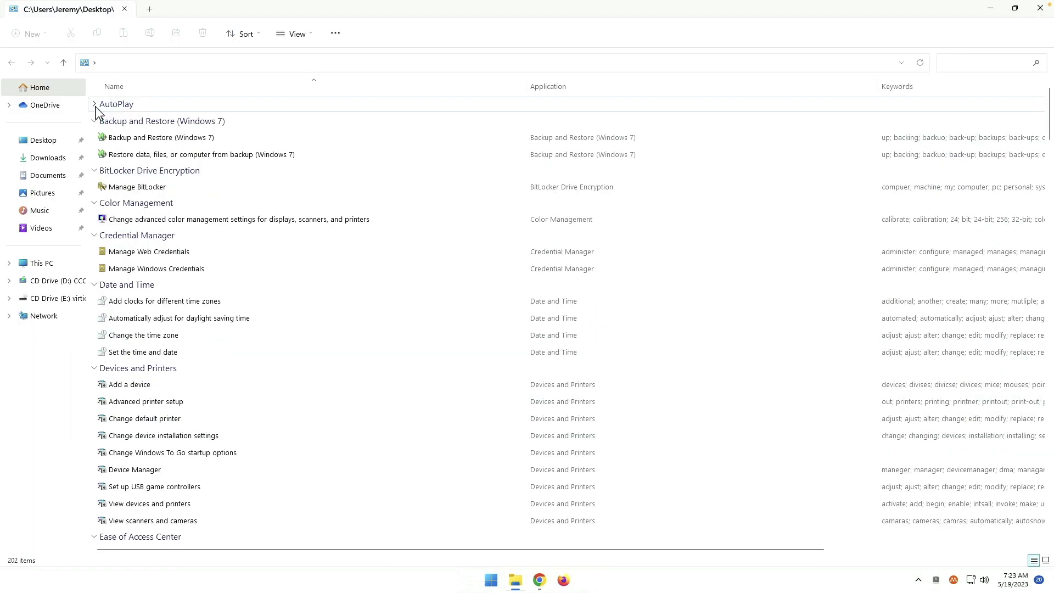
{"action": "left_click", "coordinate": [94, 122]}
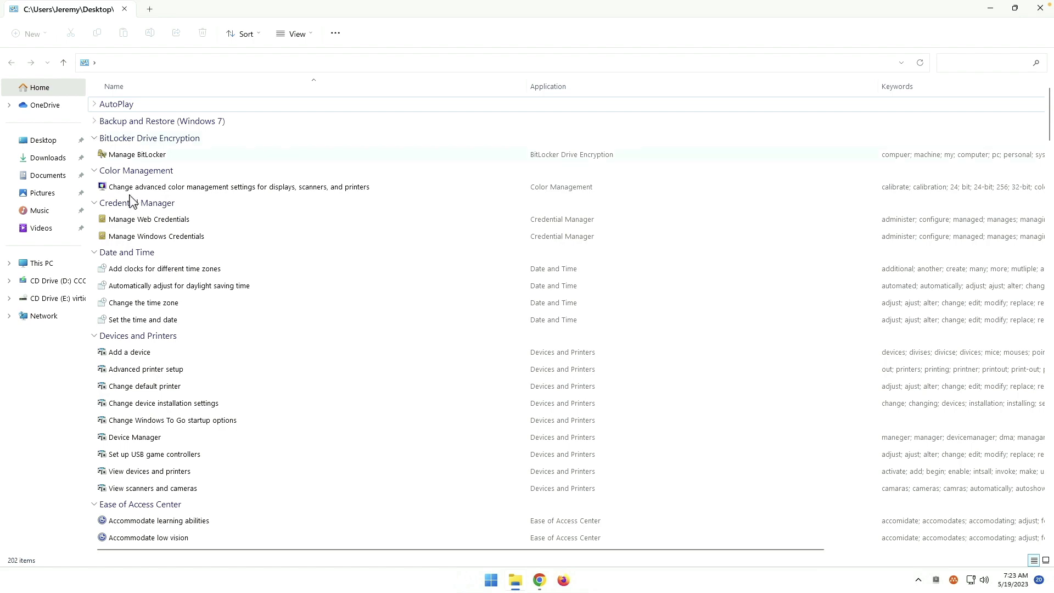
{"action": "scroll", "coordinate": [202, 403], "scroll_direction": "down", "scroll_amount": 10}
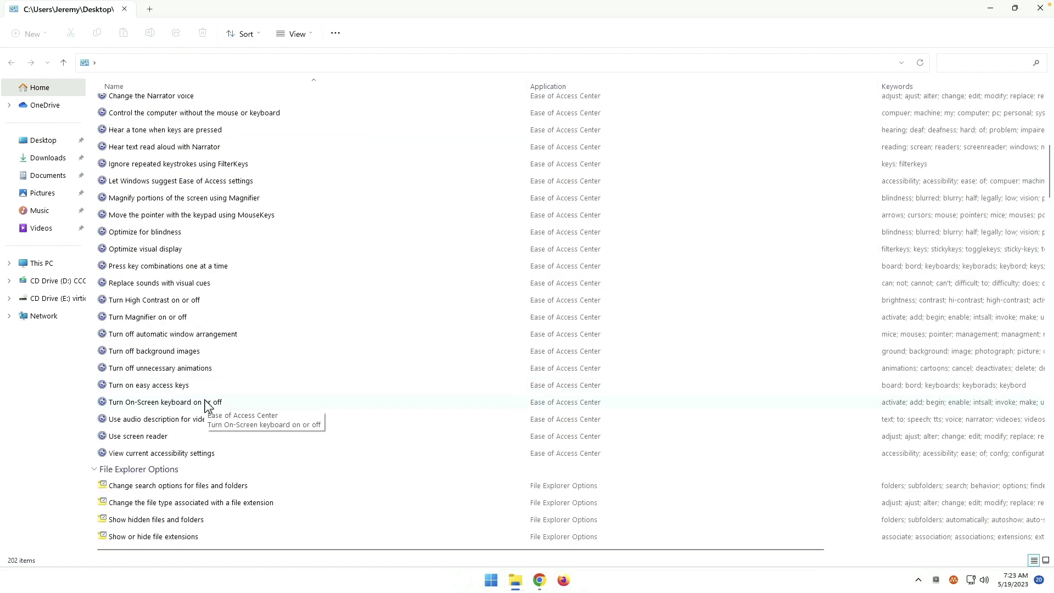
{"action": "scroll", "coordinate": [205, 402], "scroll_direction": "down", "scroll_amount": 7}
{"action": "scroll", "coordinate": [204, 405], "scroll_direction": "down", "scroll_amount": 11}
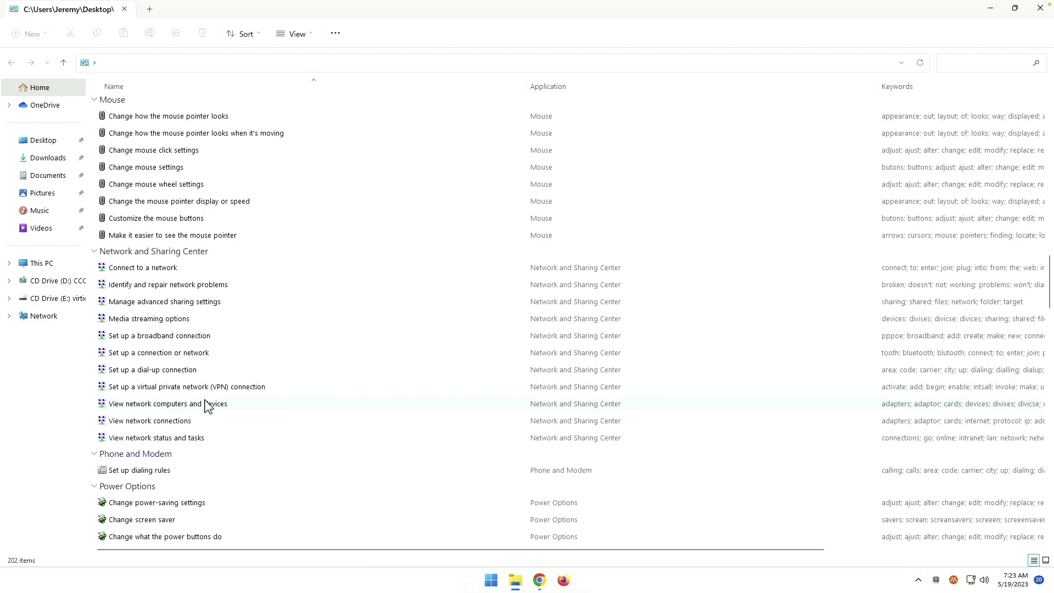
{"action": "scroll", "coordinate": [207, 407], "scroll_direction": "down", "scroll_amount": 15}
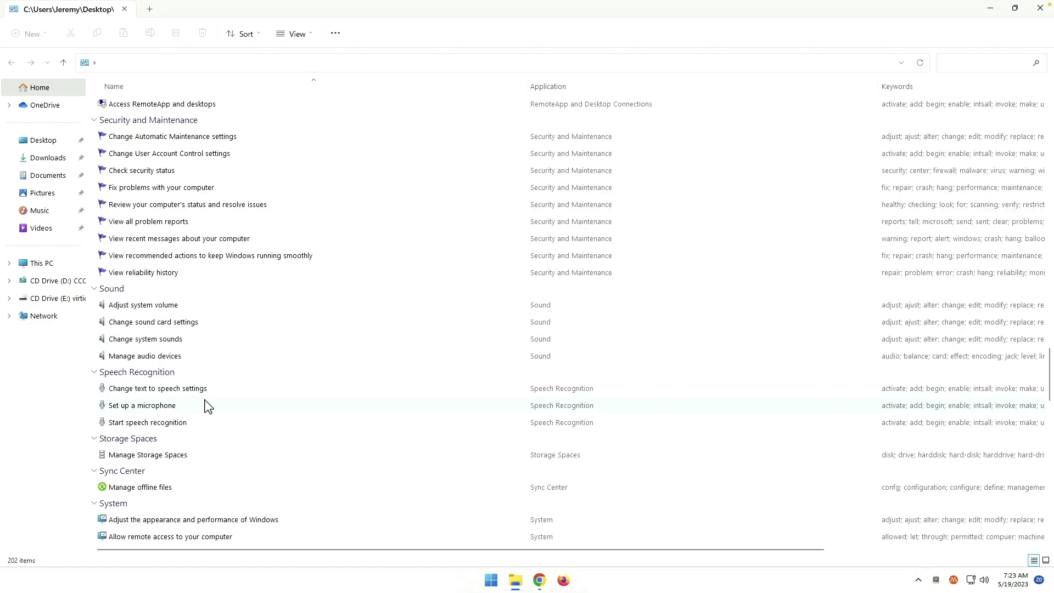
Set Control Panel's View by to Large icons, then close it and reopen God Mode
{"action": "left_click", "coordinate": [1041, 8]}
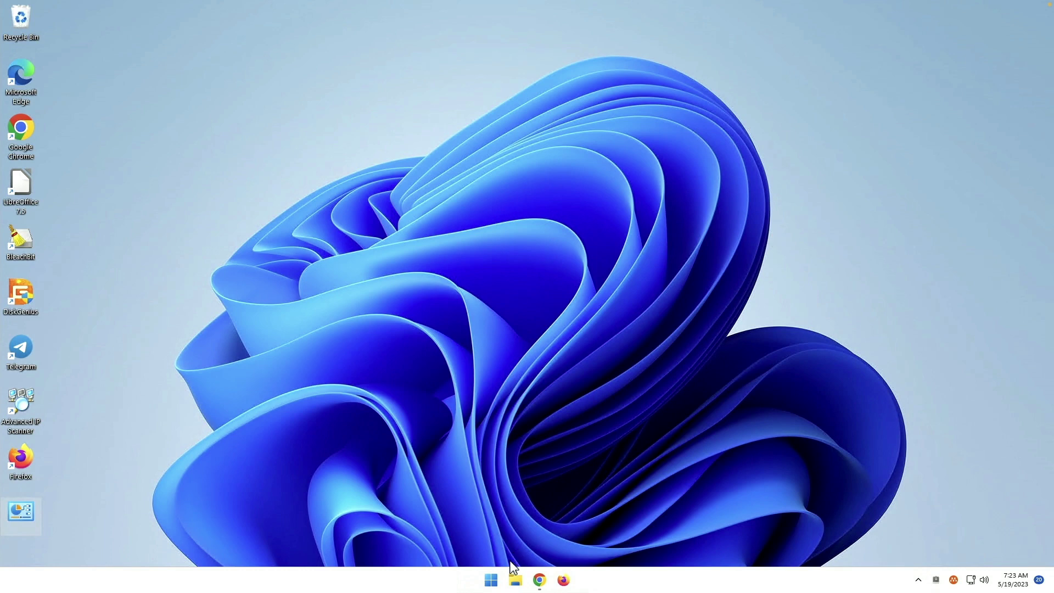
{"action": "left_click", "coordinate": [492, 580]}
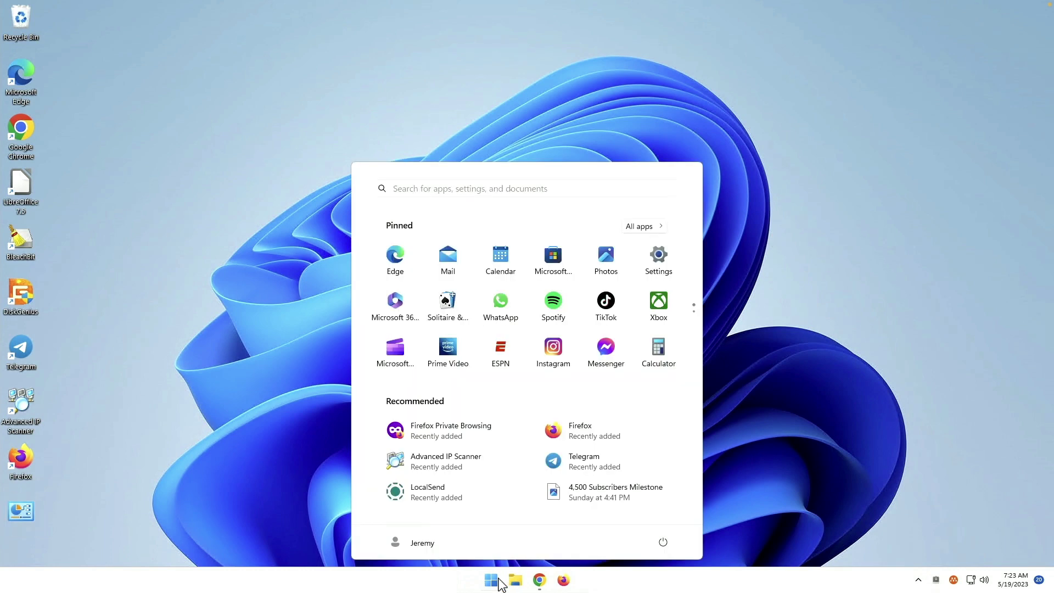
{"action": "type", "text": "control panel"}
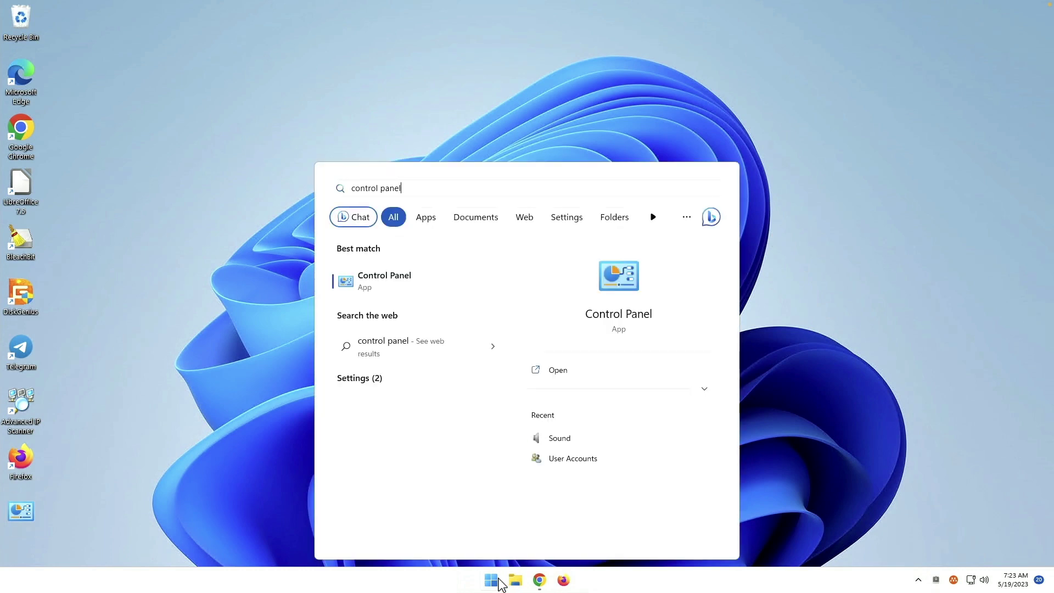
{"action": "left_click", "coordinate": [499, 579]}
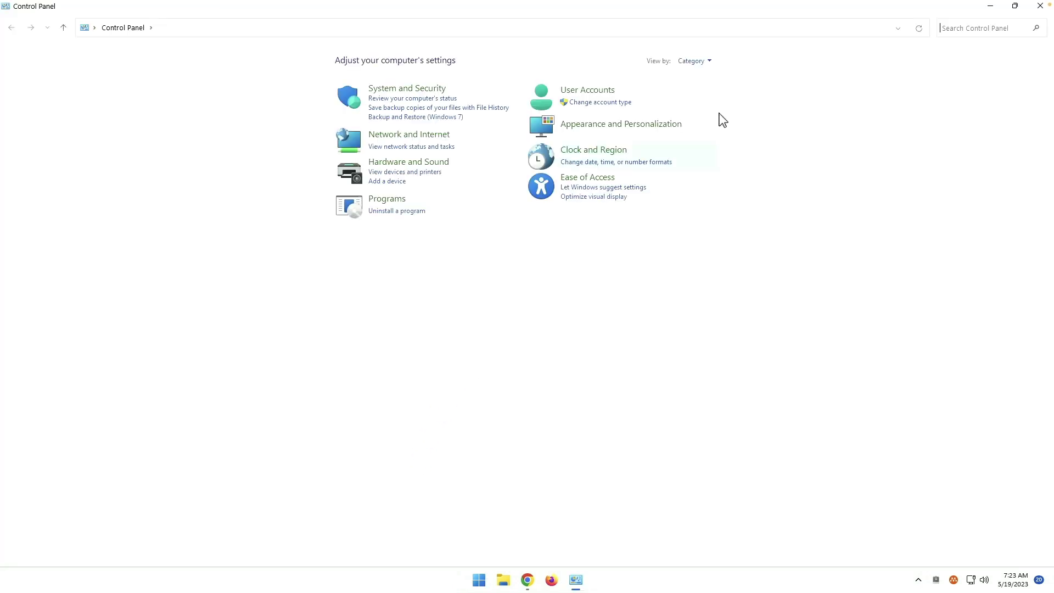
{"action": "left_click", "coordinate": [698, 63]}
{"action": "left_click", "coordinate": [705, 93]}
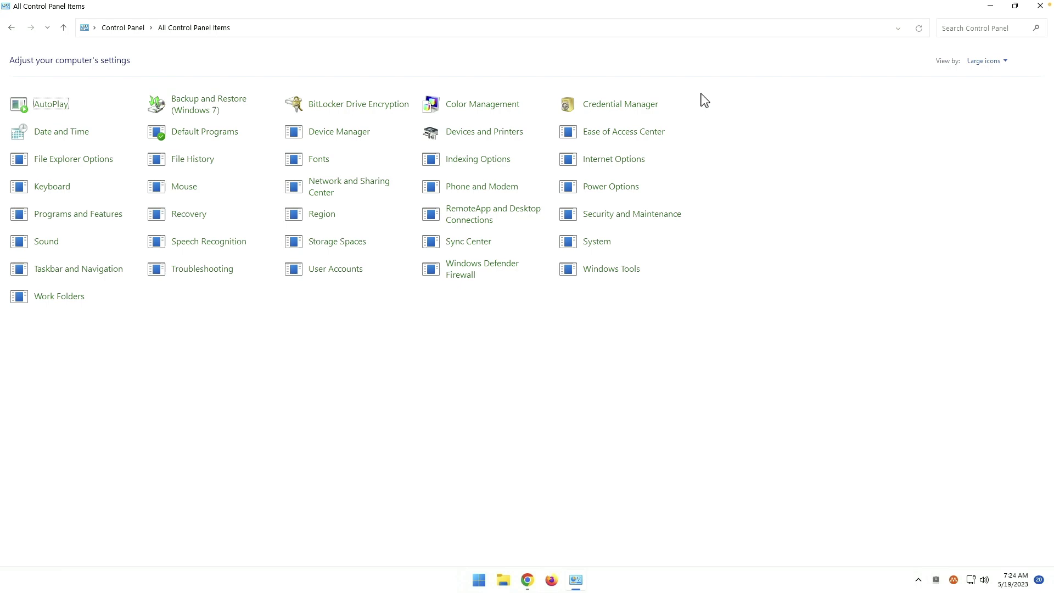
{"action": "left_click", "coordinate": [1040, 5]}
{"action": "double_click", "coordinate": [33, 509]}
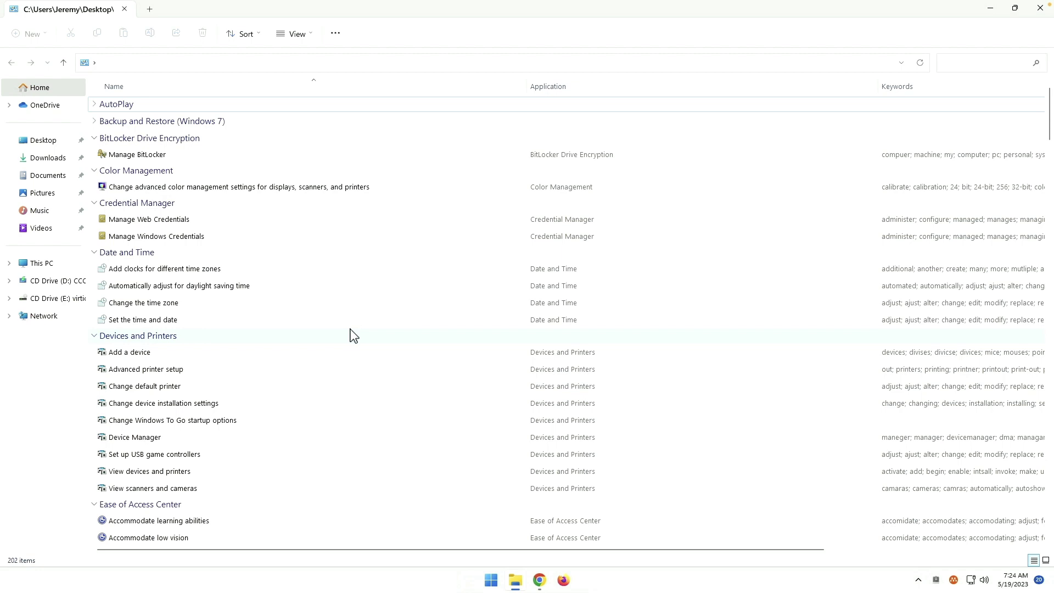
In 'Turn off unnecessary animations', tick Remove background images, then close both windows
{"action": "scroll", "coordinate": [323, 313], "scroll_direction": "down", "scroll_amount": 10}
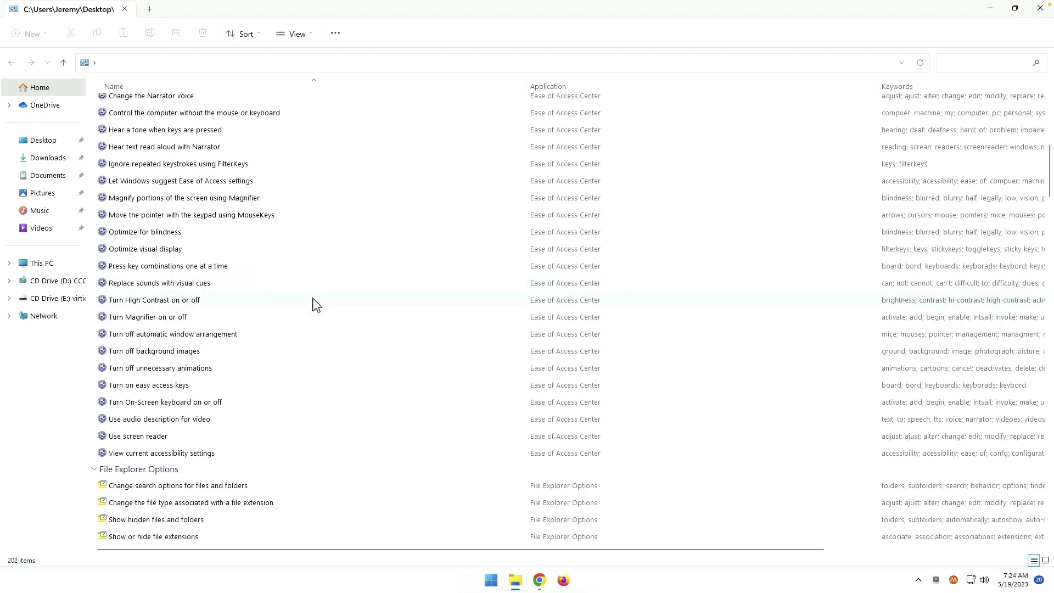
{"action": "scroll", "coordinate": [209, 333], "scroll_direction": "down", "scroll_amount": 1}
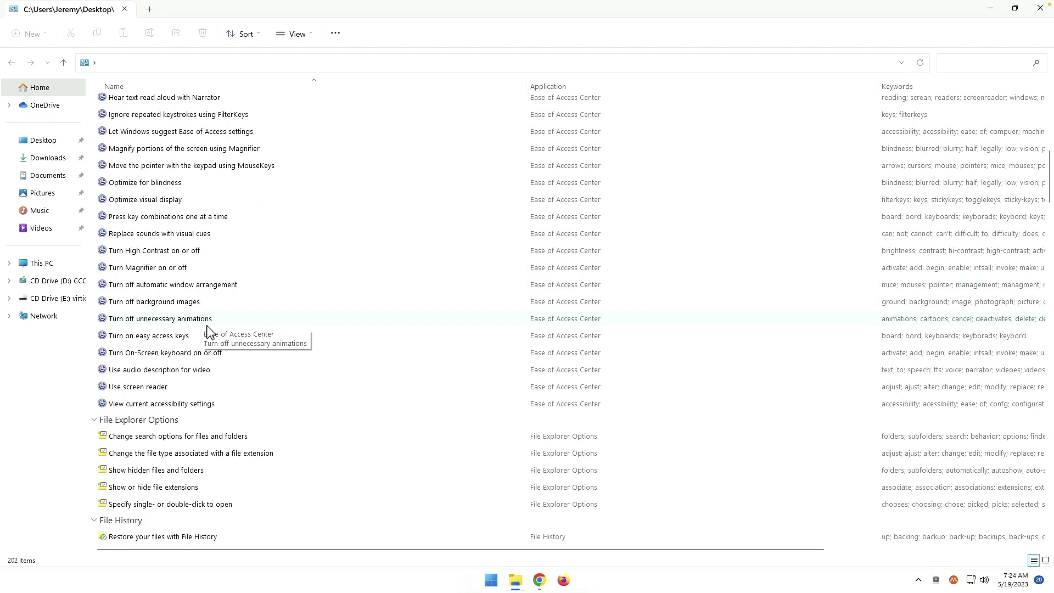
{"action": "double_click", "coordinate": [140, 321]}
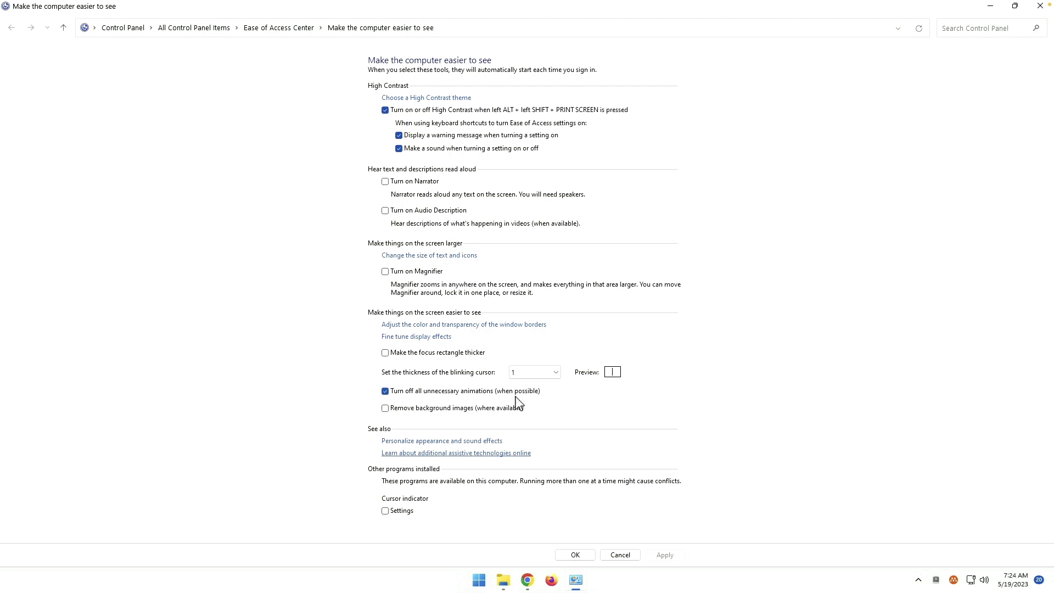
{"action": "left_click", "coordinate": [385, 410]}
{"action": "left_click", "coordinate": [1041, 6]}
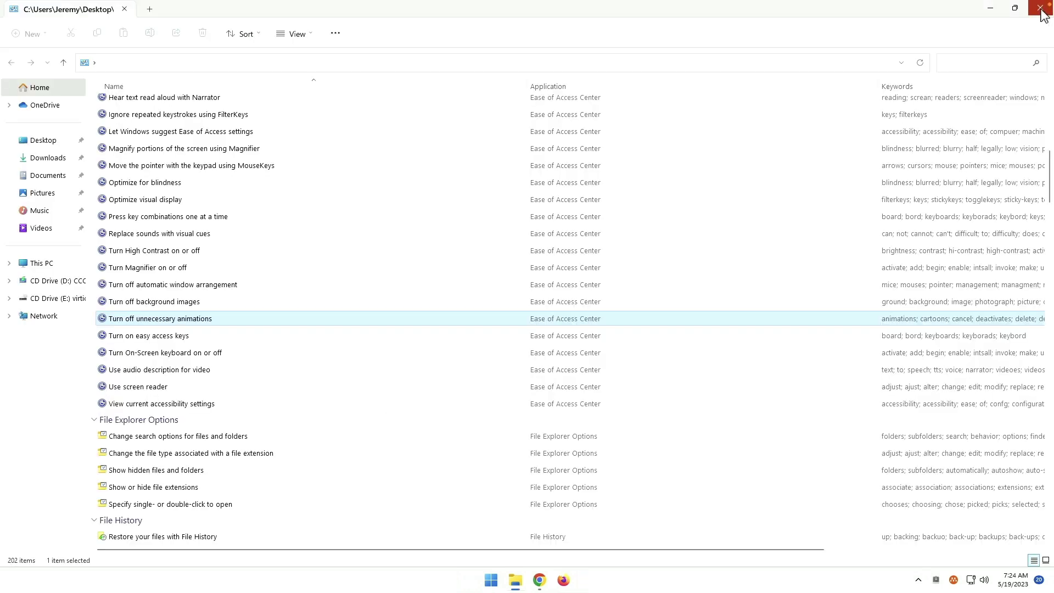
{"action": "left_click", "coordinate": [1040, 5]}
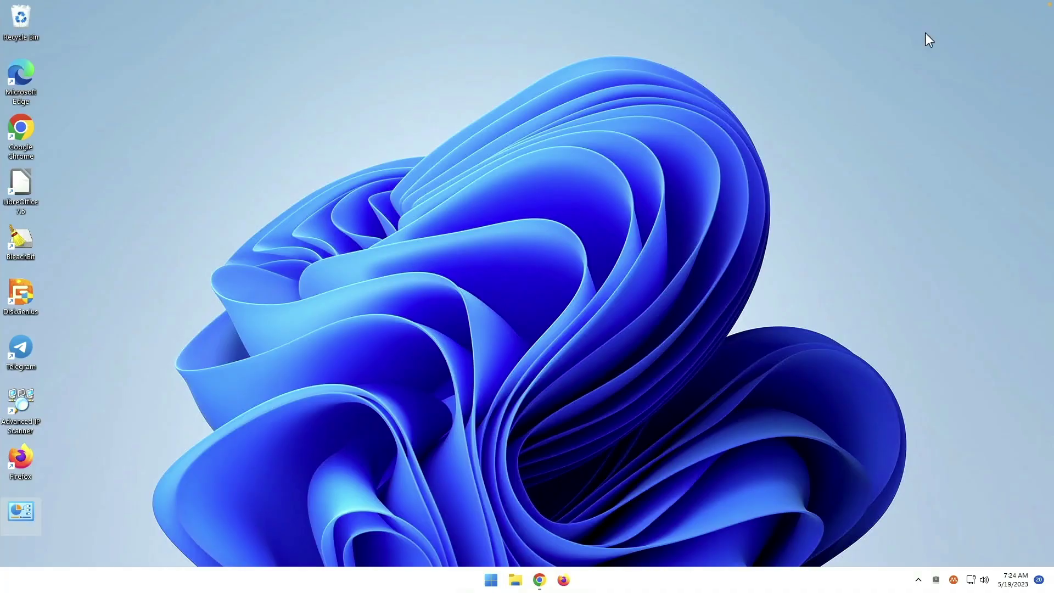
Open Settings with Win+I and go to Apps > Default apps
{"action": "left_click", "coordinate": [409, 217]}
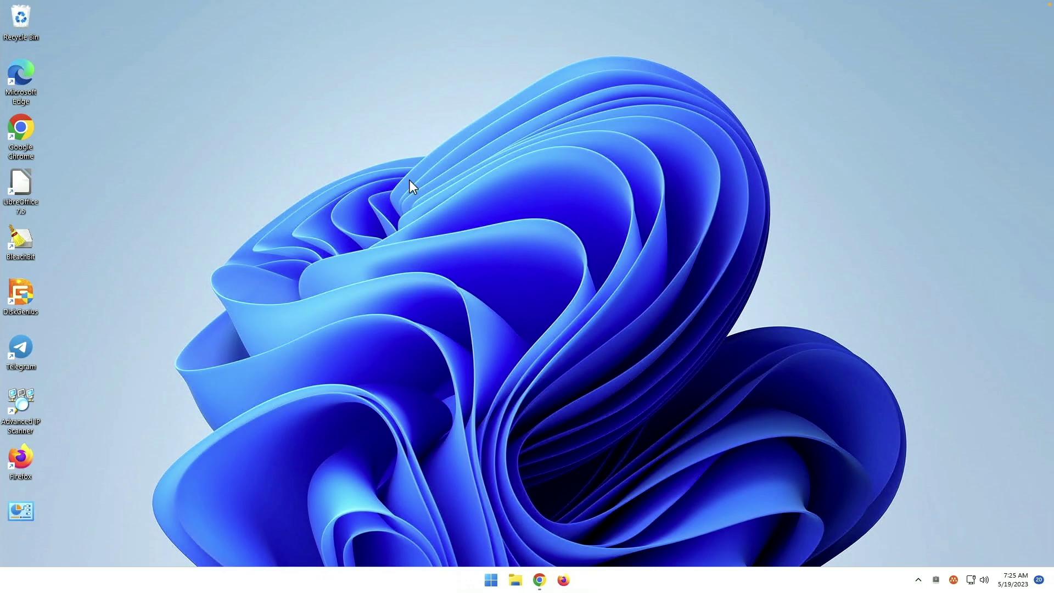
{"action": "key", "text": "super+i"}
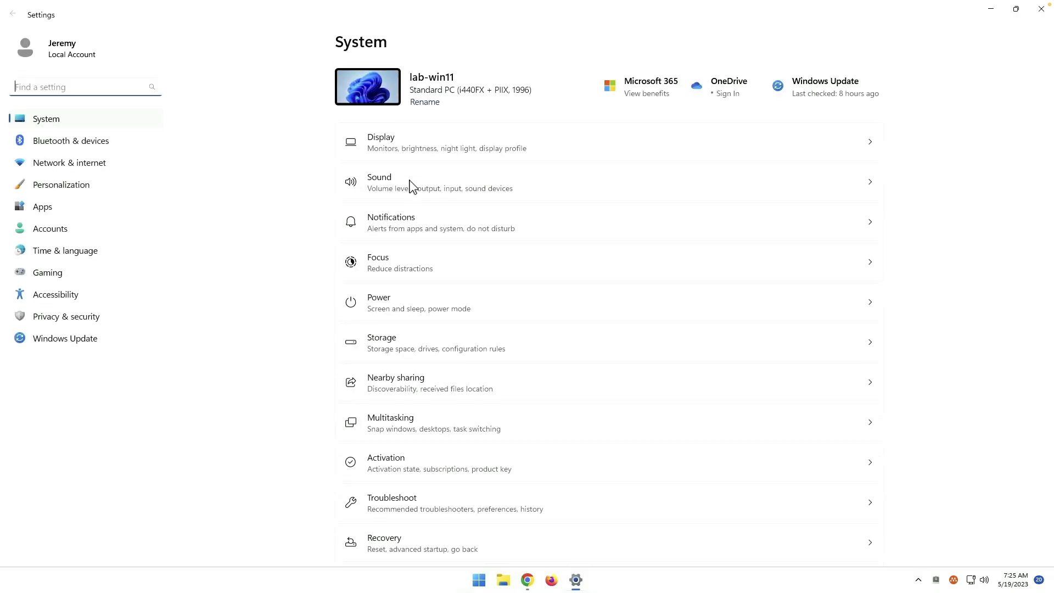
{"action": "left_click", "coordinate": [42, 206]}
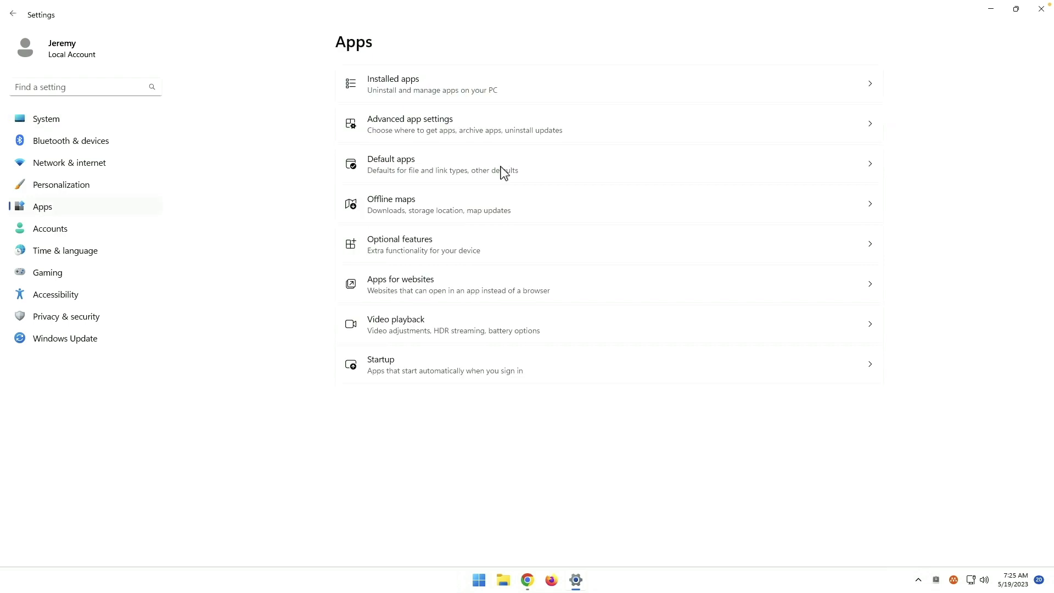
{"action": "left_click", "coordinate": [481, 170]}
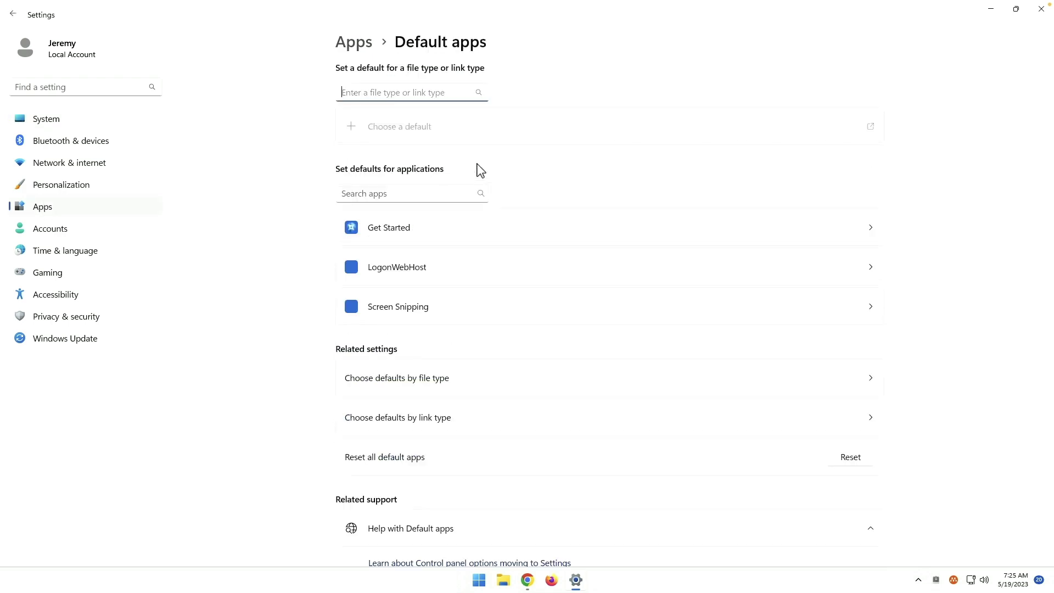
Search 'chrome' in Default apps and open Google Chrome's file and link type list
{"action": "left_click", "coordinate": [423, 193]}
{"action": "type", "text": "chrome"}
{"action": "left_click", "coordinate": [872, 236]}
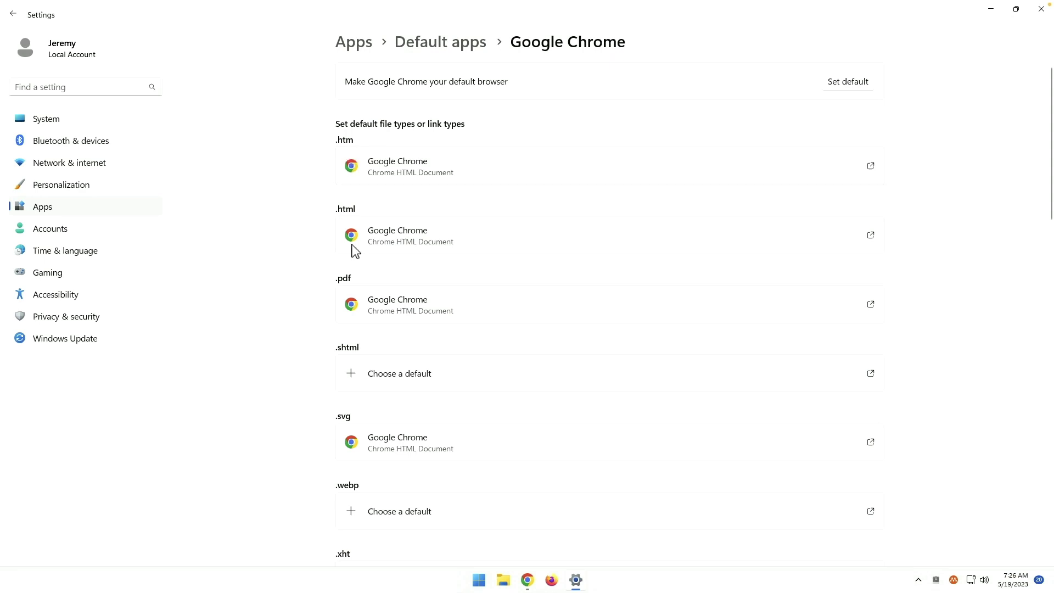
{"action": "scroll", "coordinate": [520, 307], "scroll_direction": "down", "scroll_amount": 8}
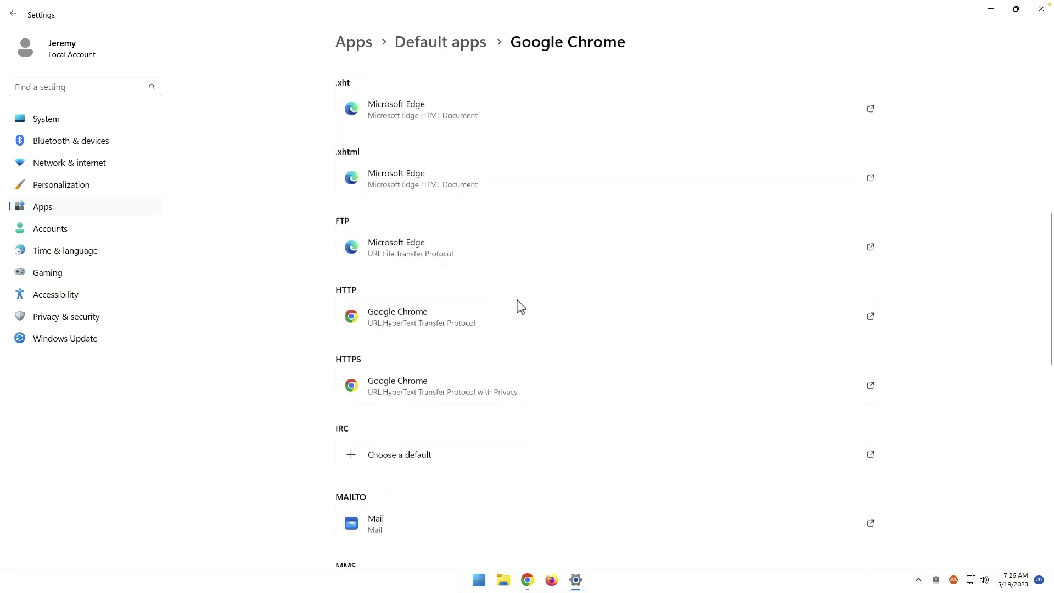
{"action": "scroll", "coordinate": [292, 248], "scroll_direction": "up", "scroll_amount": 4}
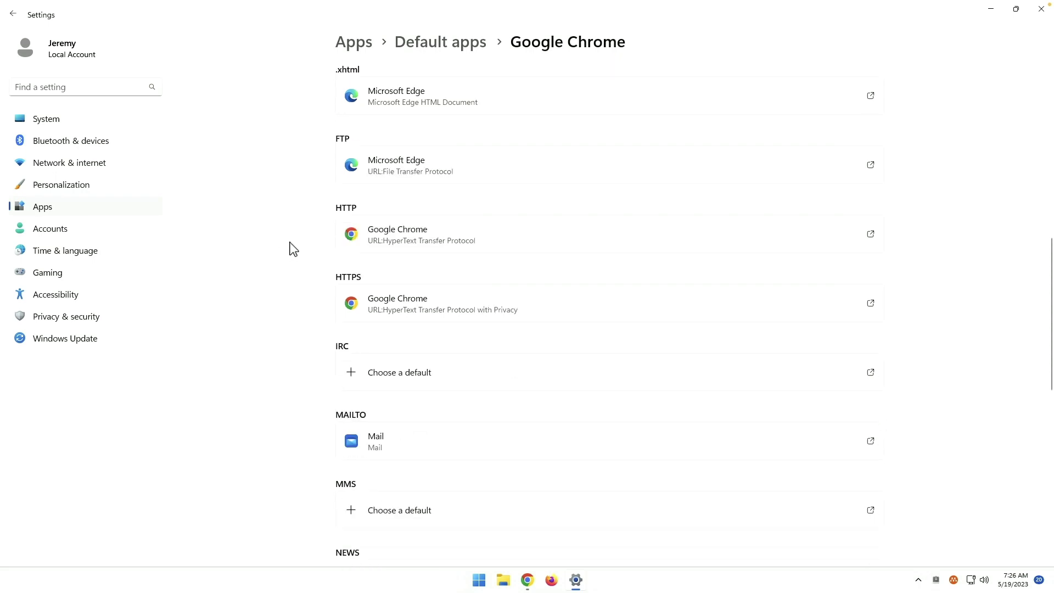
{"action": "scroll", "coordinate": [293, 249], "scroll_direction": "down", "scroll_amount": 3}
{"action": "scroll", "coordinate": [293, 249], "scroll_direction": "up", "scroll_amount": 3}
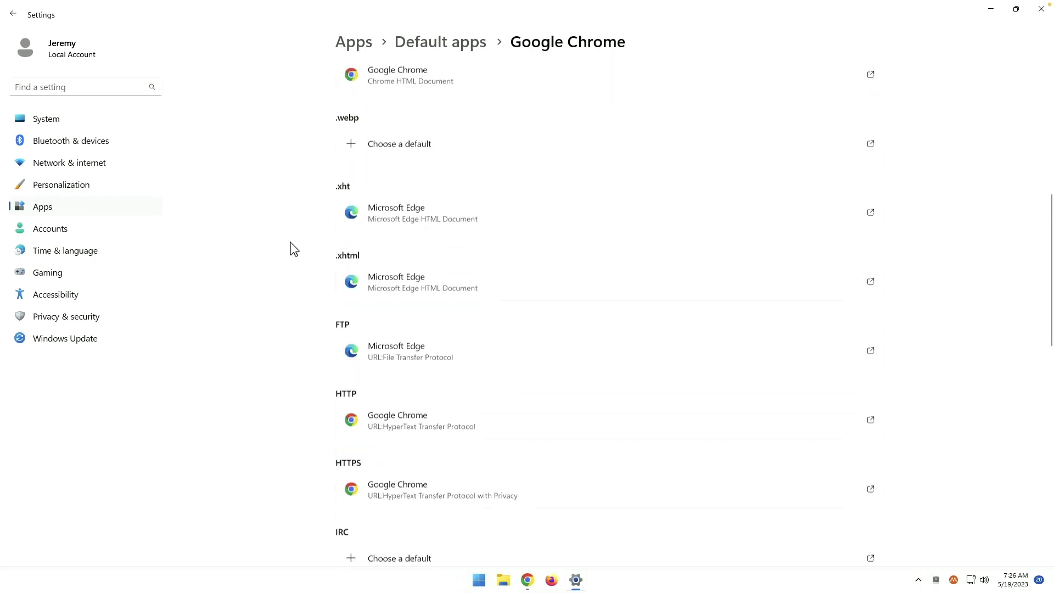
{"action": "scroll", "coordinate": [501, 274], "scroll_direction": "down", "scroll_amount": 3}
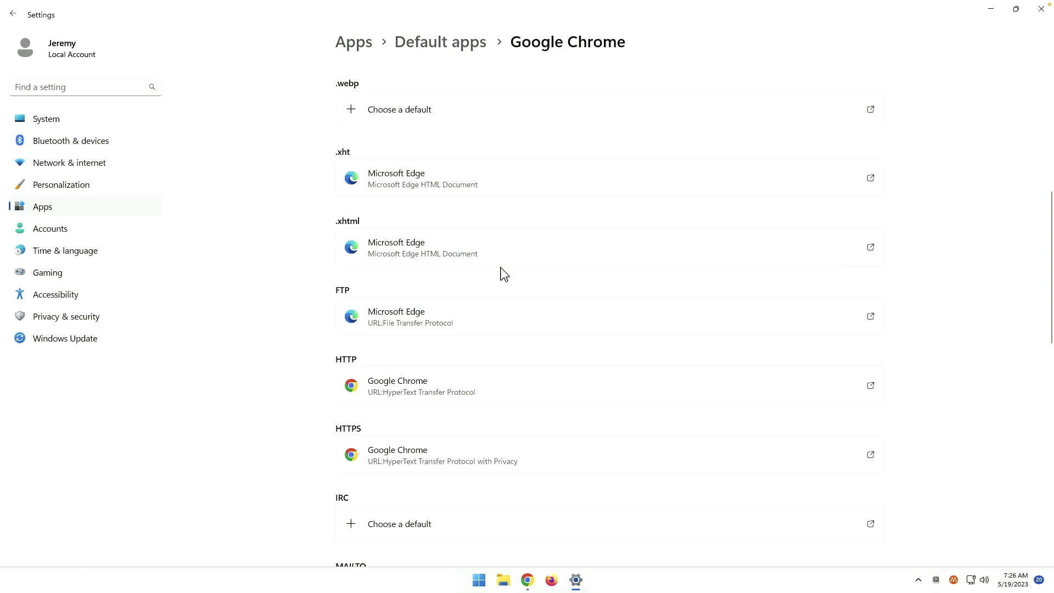
{"action": "scroll", "coordinate": [517, 297], "scroll_direction": "down", "scroll_amount": 3}
{"action": "scroll", "coordinate": [517, 295], "scroll_direction": "up", "scroll_amount": 2}
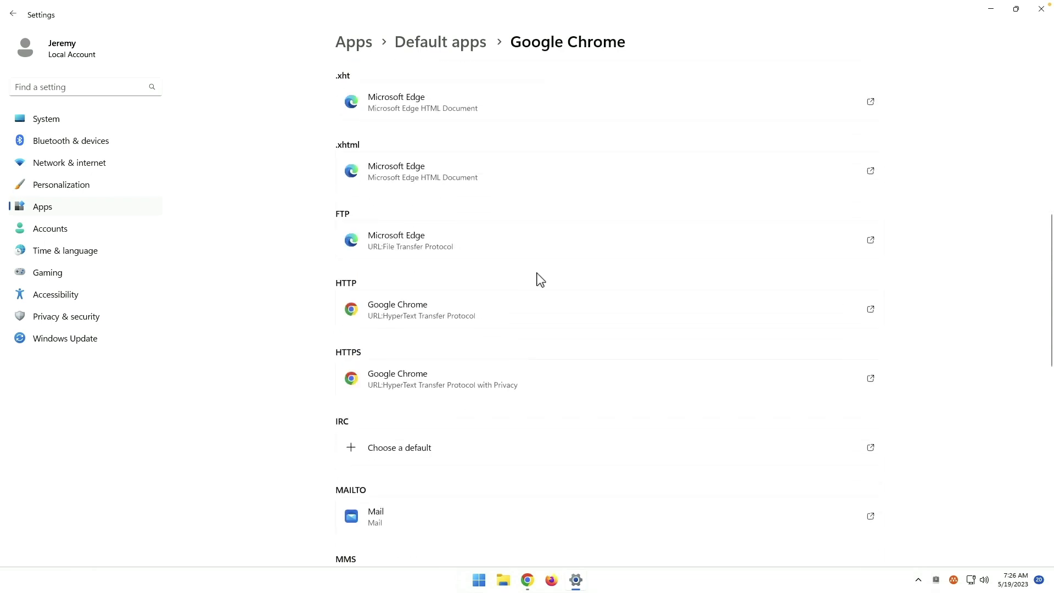
Make Google Chrome the default for FTP links
{"action": "left_click", "coordinate": [666, 245]}
{"action": "left_click", "coordinate": [472, 330]}
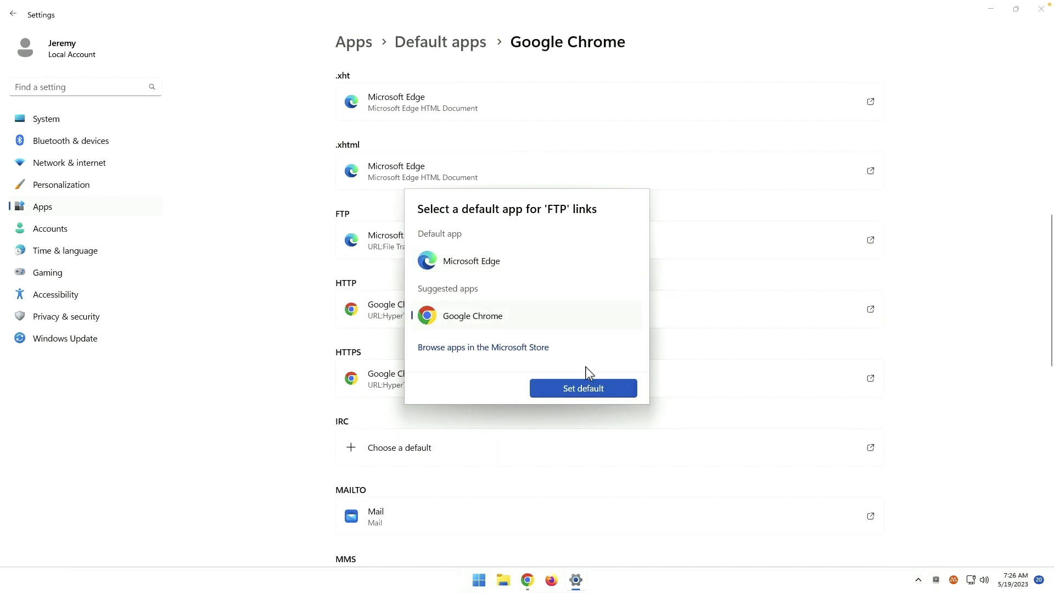
{"action": "left_click", "coordinate": [588, 388]}
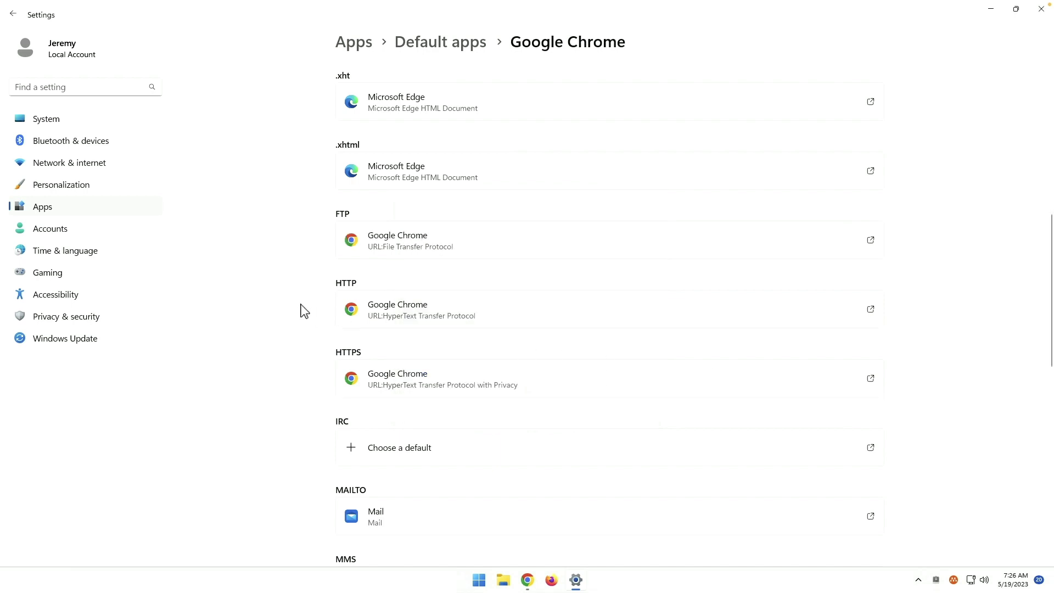
Set Google Chrome as default for .xhtml and .xht files and review the list
{"action": "left_click", "coordinate": [566, 179]}
{"action": "left_click", "coordinate": [464, 290]}
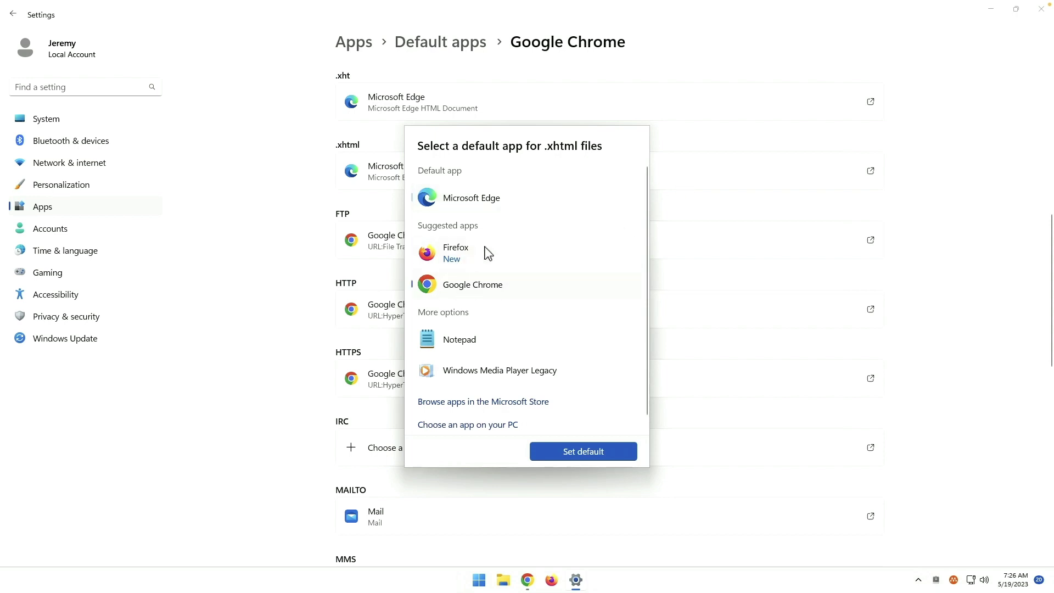
{"action": "left_click", "coordinate": [520, 111]}
{"action": "left_click", "coordinate": [572, 452]}
{"action": "left_click", "coordinate": [571, 452]}
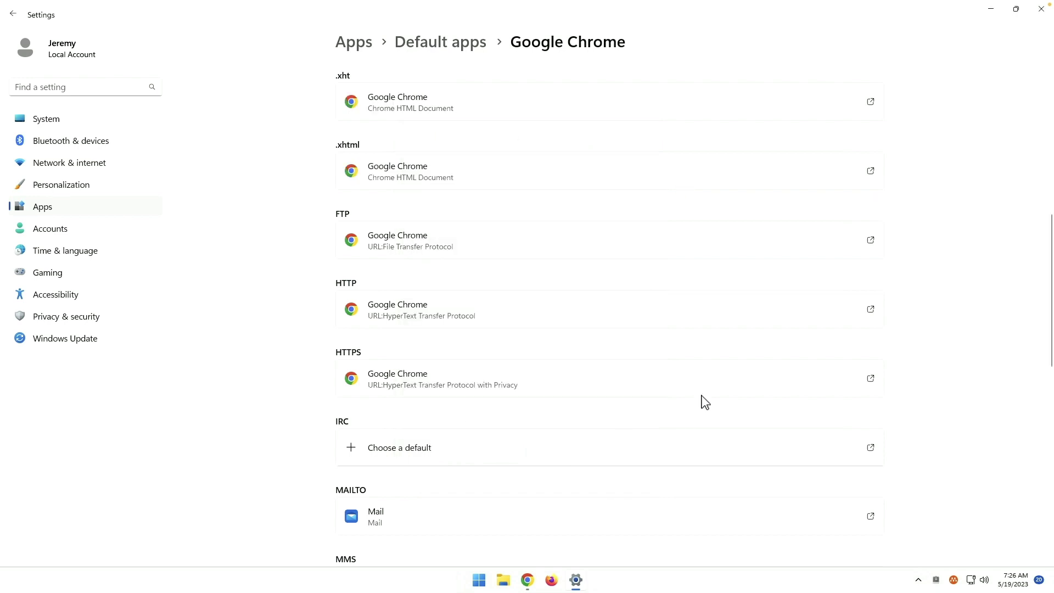
{"action": "scroll", "coordinate": [706, 402], "scroll_direction": "up", "scroll_amount": 8}
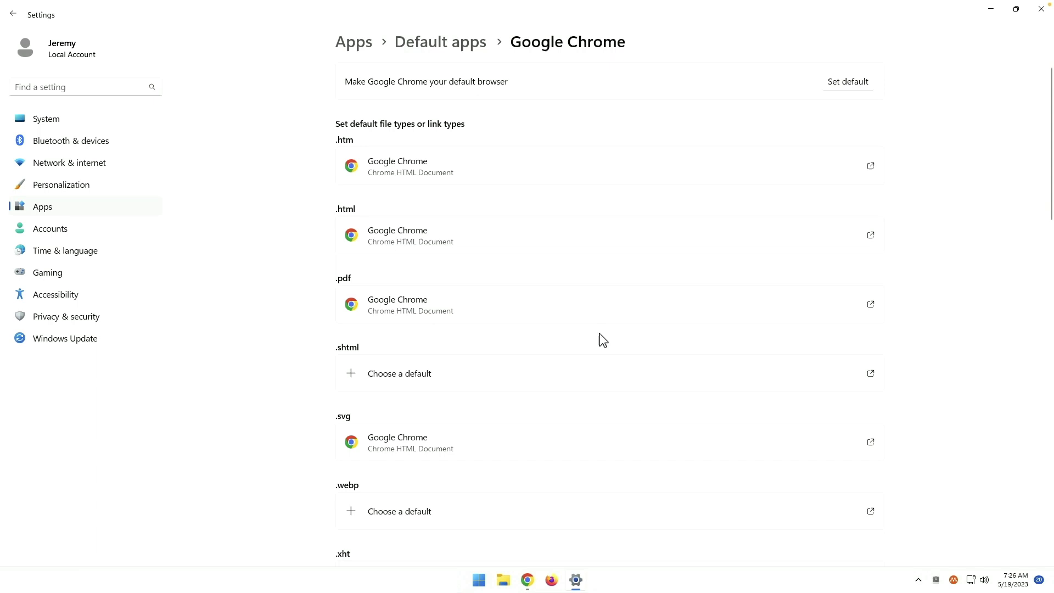
{"action": "scroll", "coordinate": [599, 340], "scroll_direction": "down", "scroll_amount": 12}
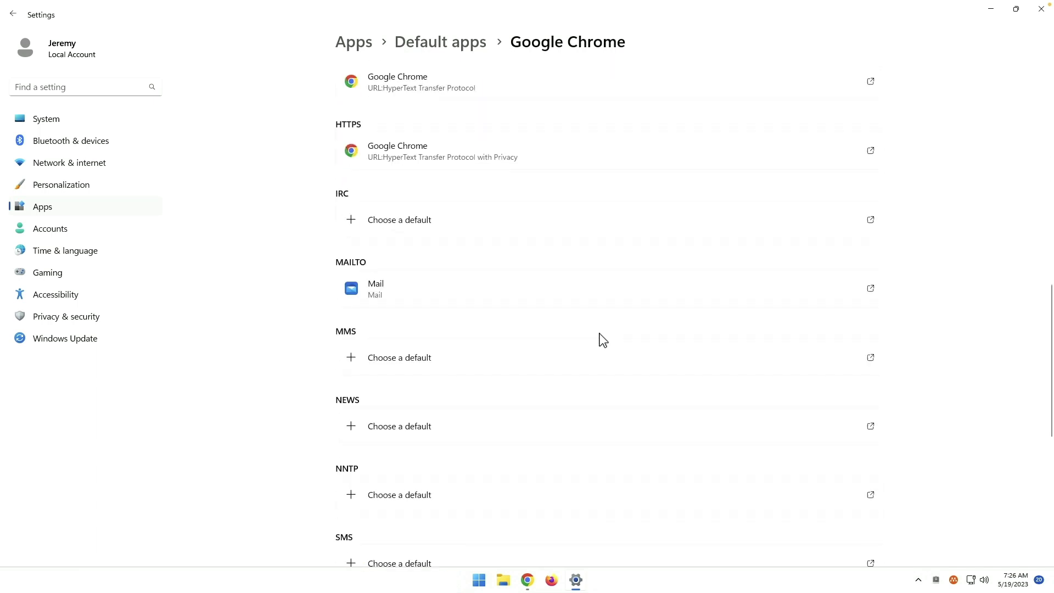
{"action": "scroll", "coordinate": [602, 339], "scroll_direction": "down", "scroll_amount": 7}
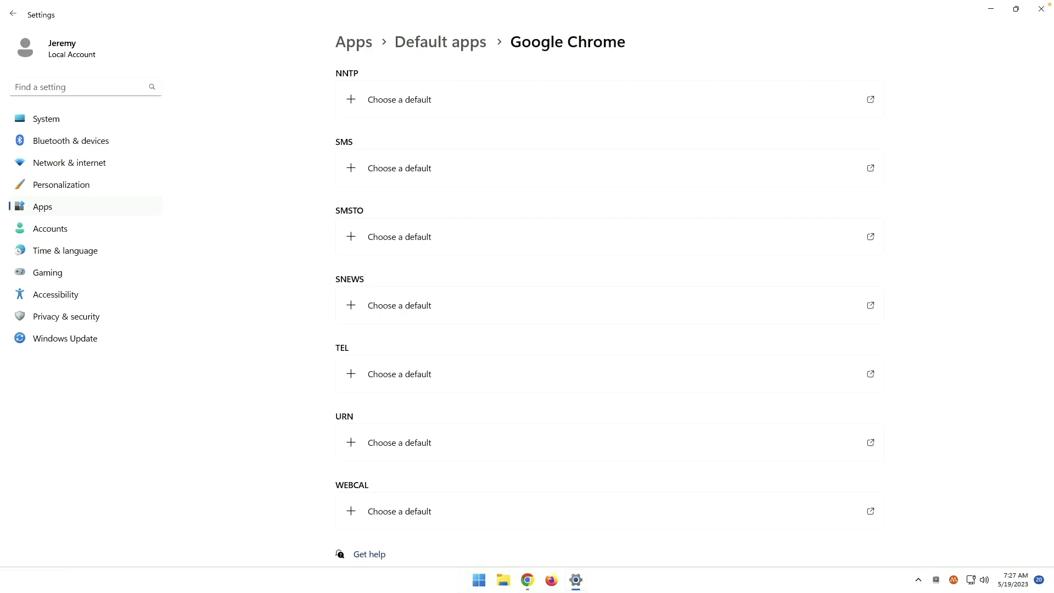
{"action": "scroll", "coordinate": [670, 349], "scroll_direction": "up", "scroll_amount": 15}
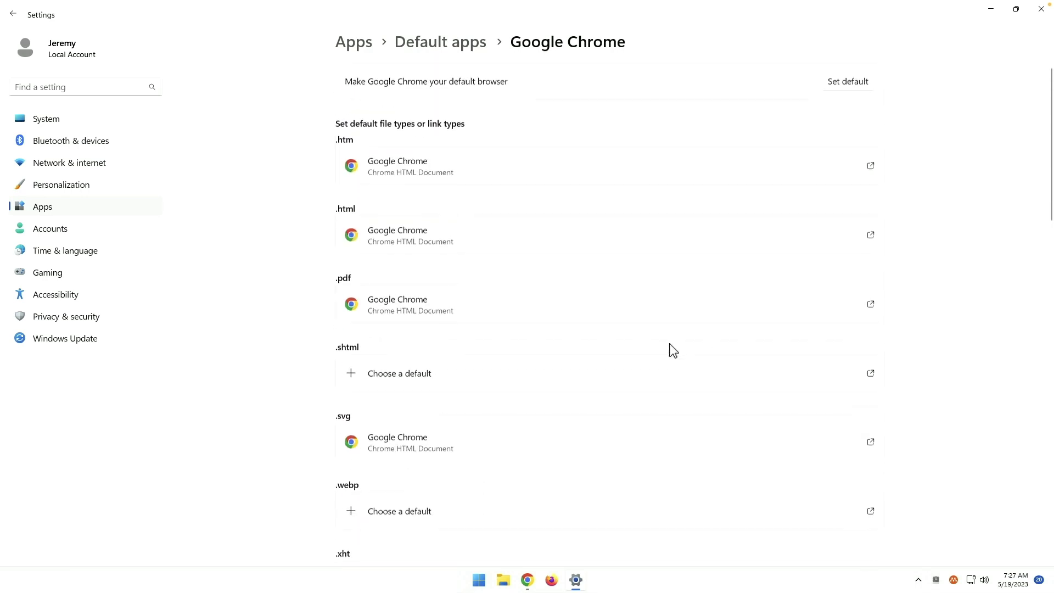
Check LibreOffice 7.5's default associations, including Excel formats in Calc, then close Settings with Alt+F4
{"action": "key", "text": "alt+Left"}
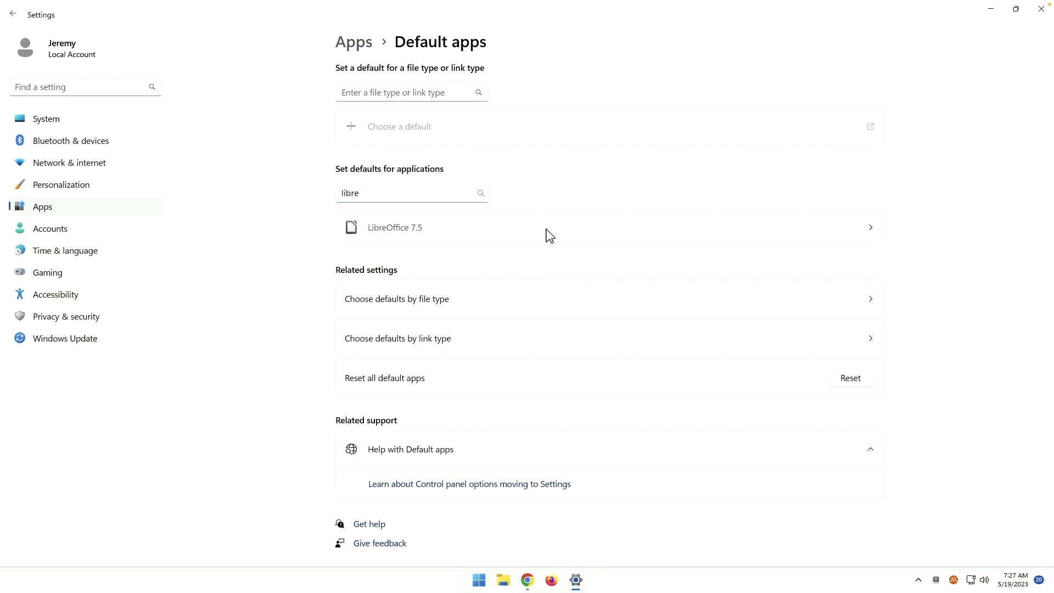
{"action": "left_click", "coordinate": [548, 235]}
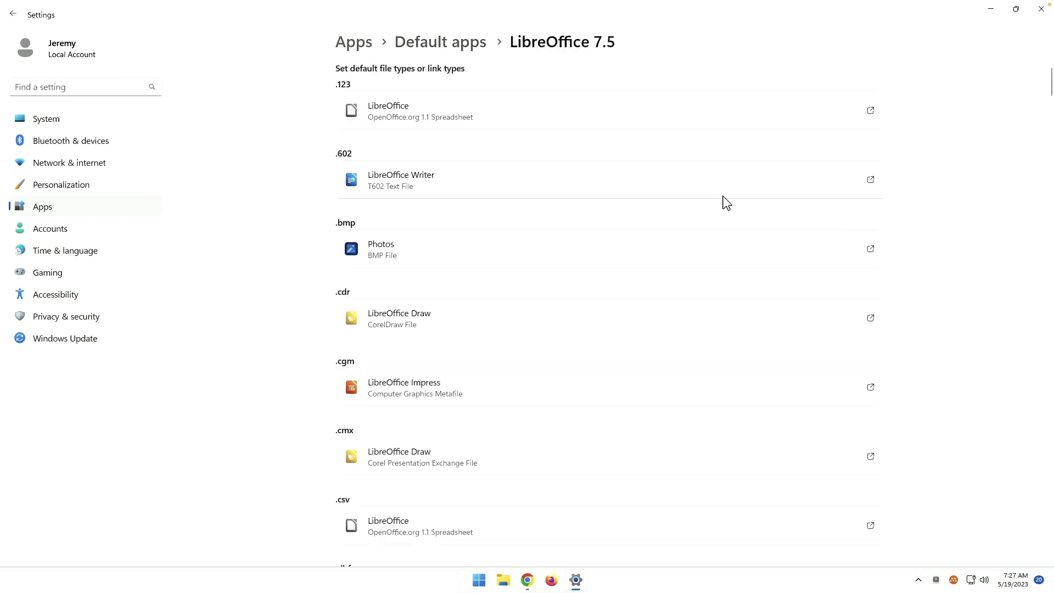
{"action": "scroll", "coordinate": [313, 297], "scroll_direction": "down", "scroll_amount": 10}
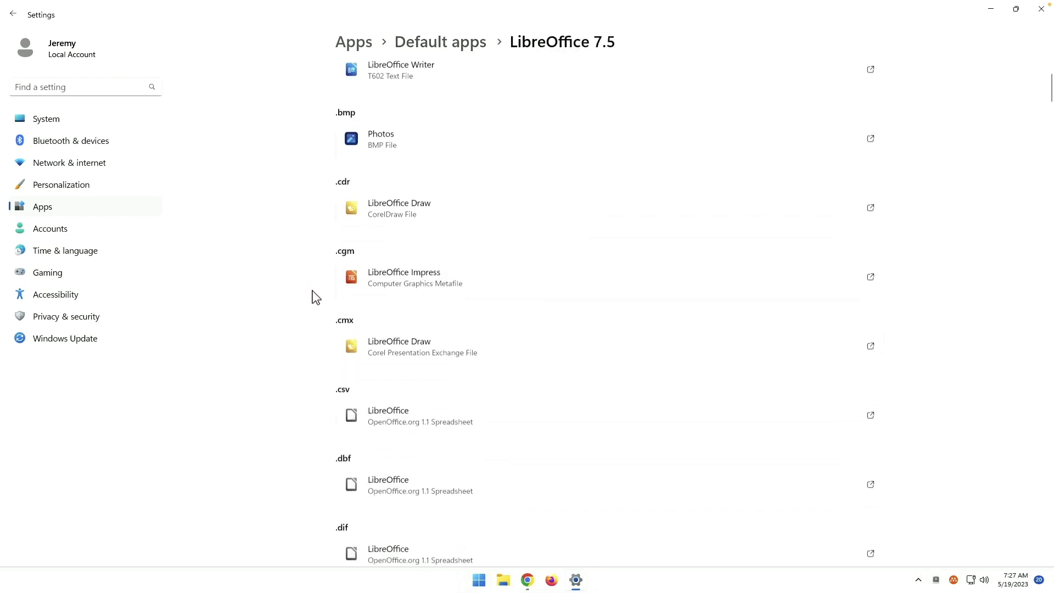
{"action": "scroll", "coordinate": [313, 297], "scroll_direction": "down", "scroll_amount": 2}
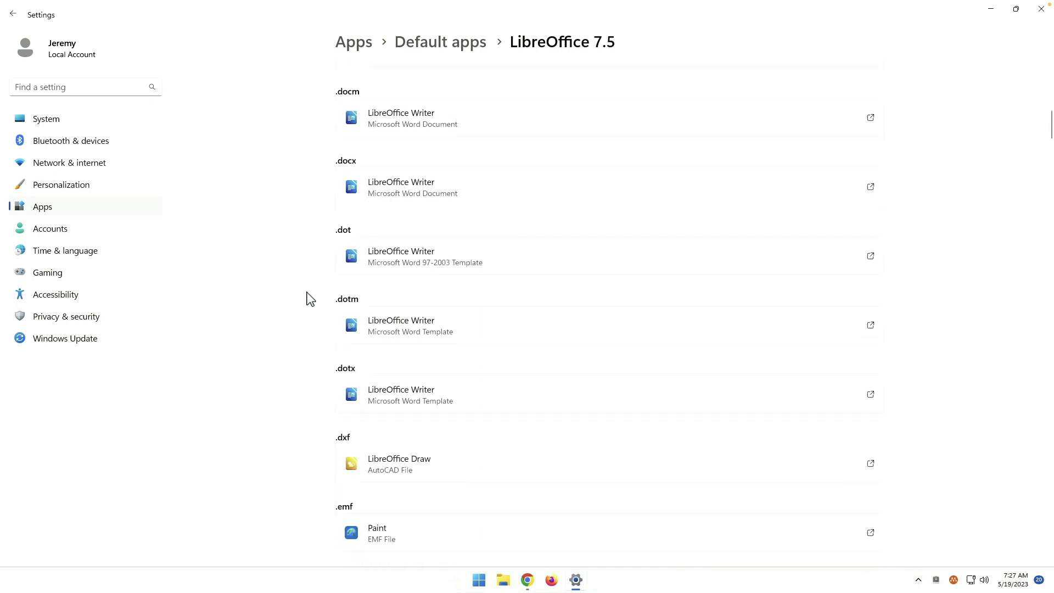
{"action": "scroll", "coordinate": [299, 243], "scroll_direction": "up", "scroll_amount": 1}
{"action": "scroll", "coordinate": [299, 242], "scroll_direction": "up", "scroll_amount": 1}
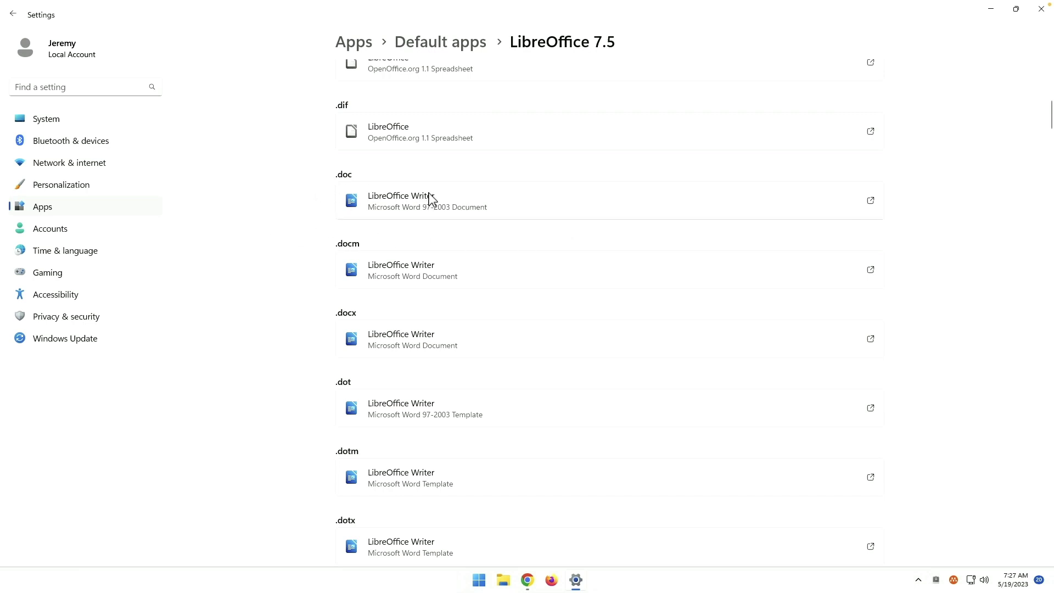
{"action": "scroll", "coordinate": [331, 249], "scroll_direction": "down", "scroll_amount": 1}
{"action": "scroll", "coordinate": [331, 248], "scroll_direction": "down", "scroll_amount": 2}
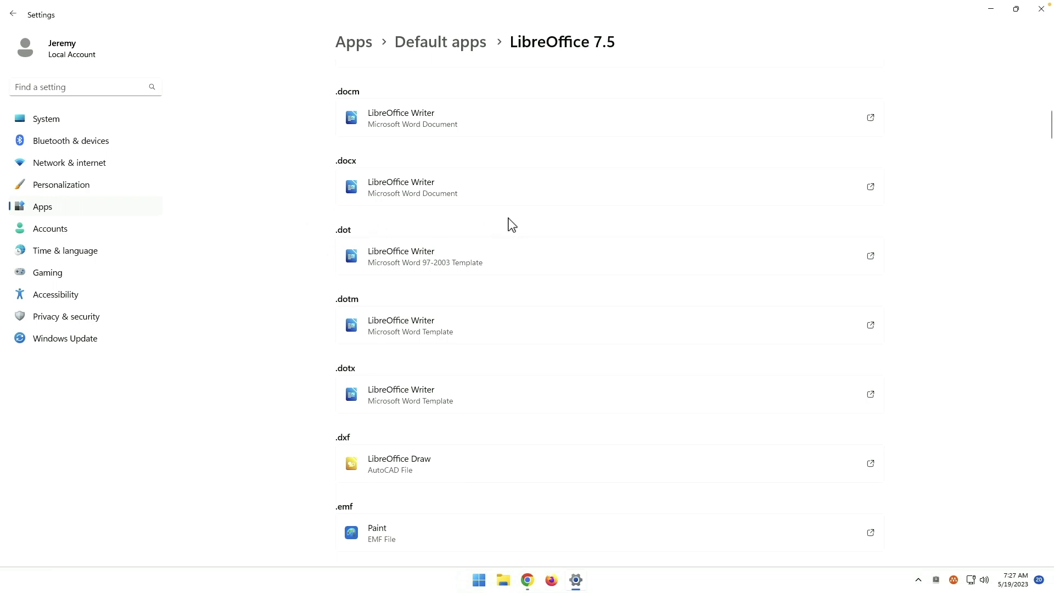
{"action": "scroll", "coordinate": [512, 222], "scroll_direction": "down", "scroll_amount": 5}
{"action": "scroll", "coordinate": [512, 222], "scroll_direction": "down", "scroll_amount": 9}
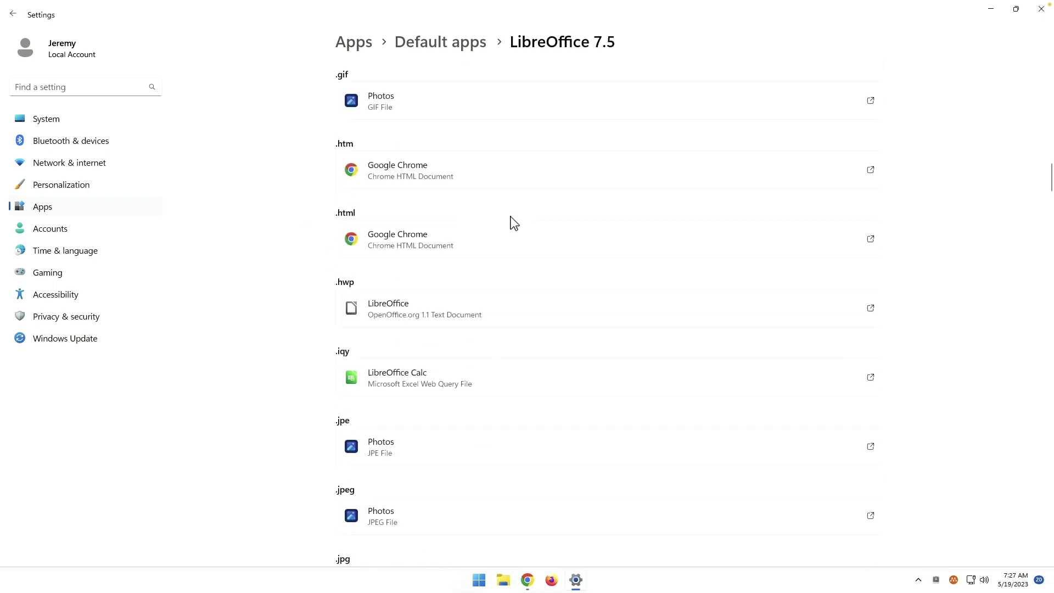
{"action": "scroll", "coordinate": [513, 223], "scroll_direction": "down", "scroll_amount": 5}
{"action": "scroll", "coordinate": [513, 223], "scroll_direction": "down", "scroll_amount": 20}
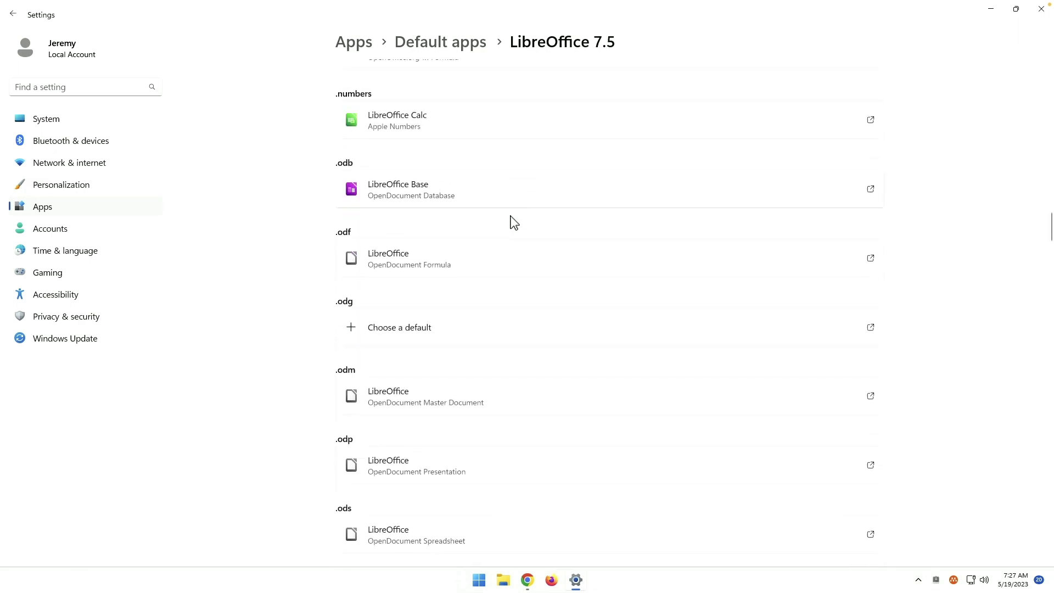
{"action": "scroll", "coordinate": [512, 222], "scroll_direction": "down", "scroll_amount": 20}
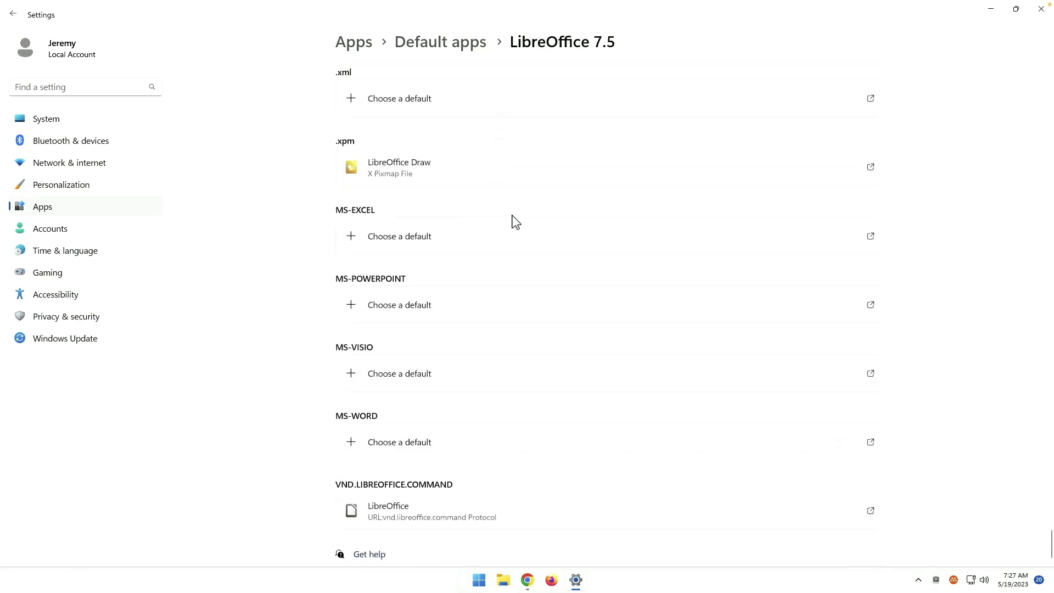
{"action": "scroll", "coordinate": [509, 245], "scroll_direction": "up", "scroll_amount": 5}
{"action": "scroll", "coordinate": [325, 176], "scroll_direction": "up", "scroll_amount": 4}
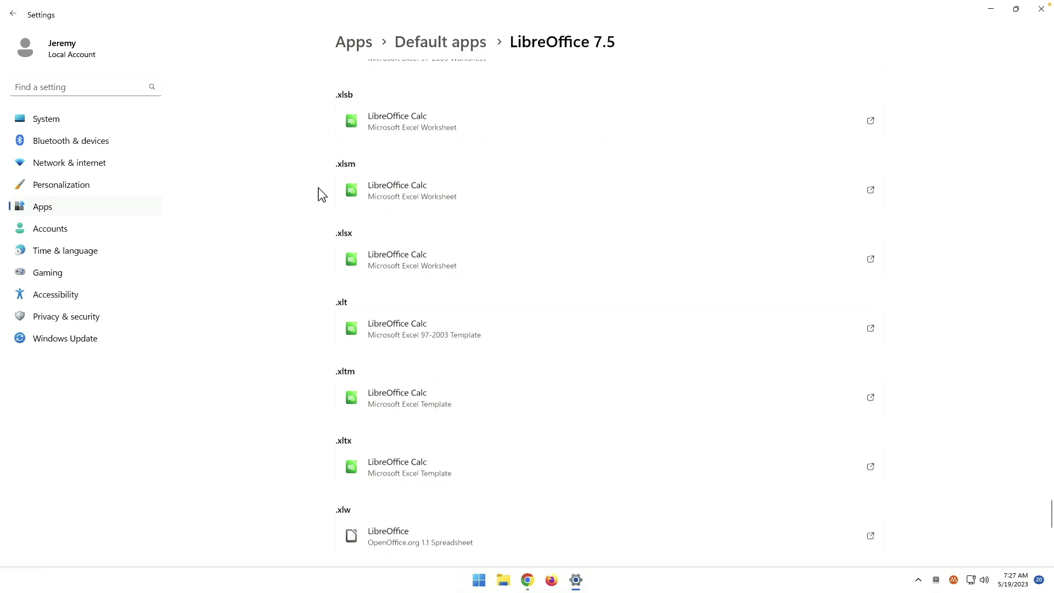
{"action": "scroll", "coordinate": [282, 169], "scroll_direction": "up", "scroll_amount": 1}
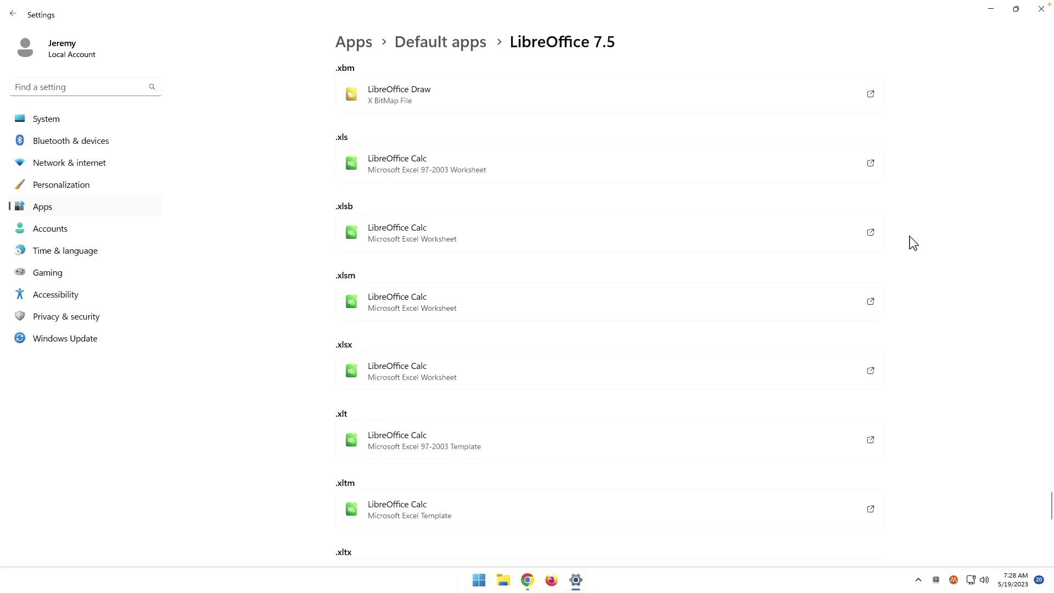
{"action": "key", "text": "alt+F4"}
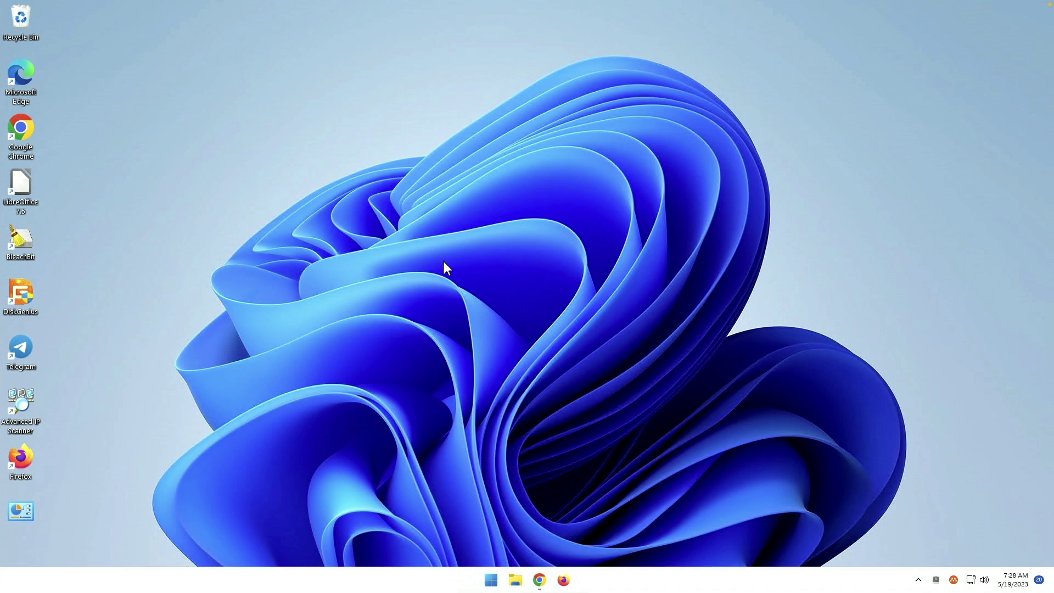
Reopen Windows Settings on the Windows Update page, which shows the PC is up to date
{"action": "key", "text": "super+i"}
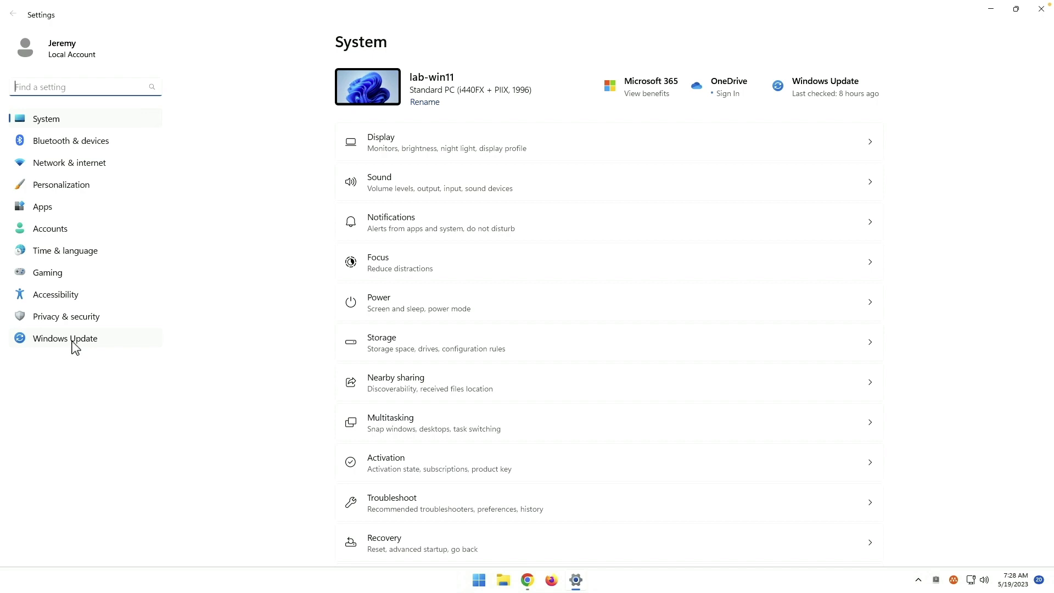
{"action": "left_click", "coordinate": [75, 346]}
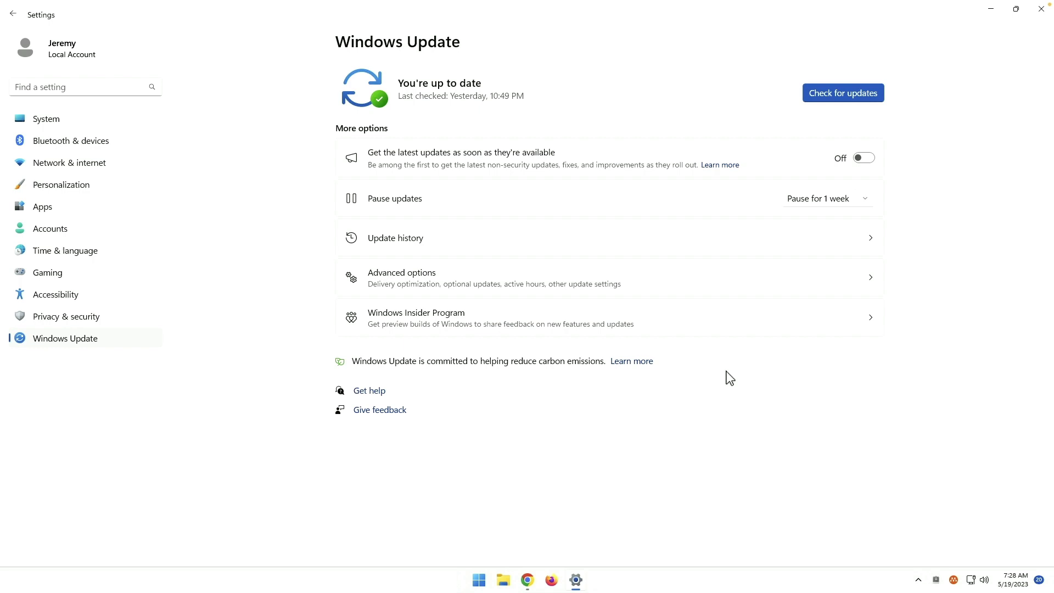
Launch Device Manager by searching 'device manager' in Settings
{"action": "left_click", "coordinate": [88, 89]}
{"action": "type", "text": "device manager"}
{"action": "left_click", "coordinate": [91, 110]}
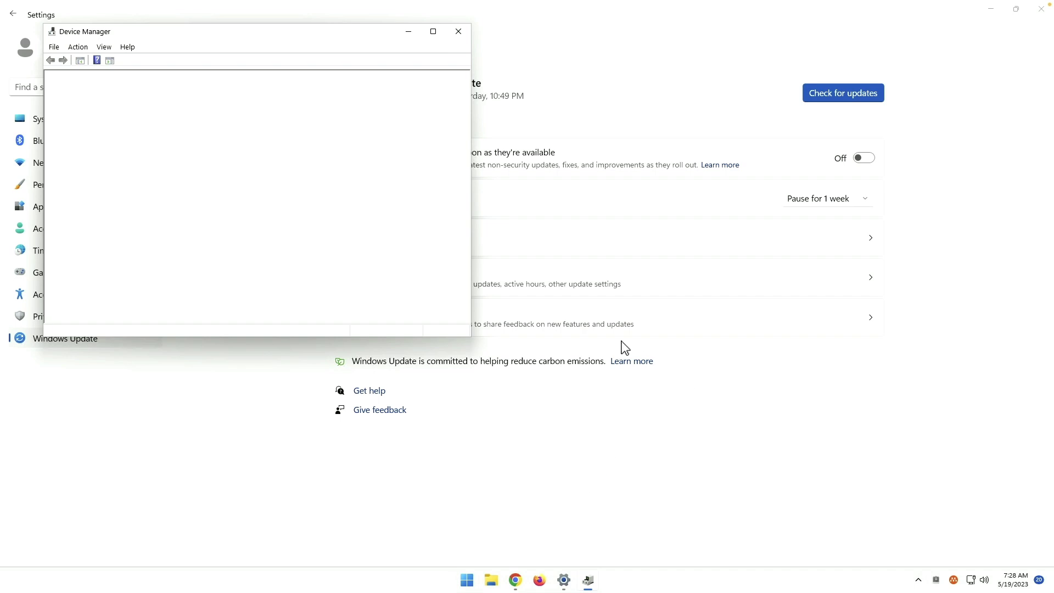
Search automatically for a Red Hat VirtIO Ethernet Adapter driver; the best one is already installed
{"action": "left_click", "coordinate": [61, 208]}
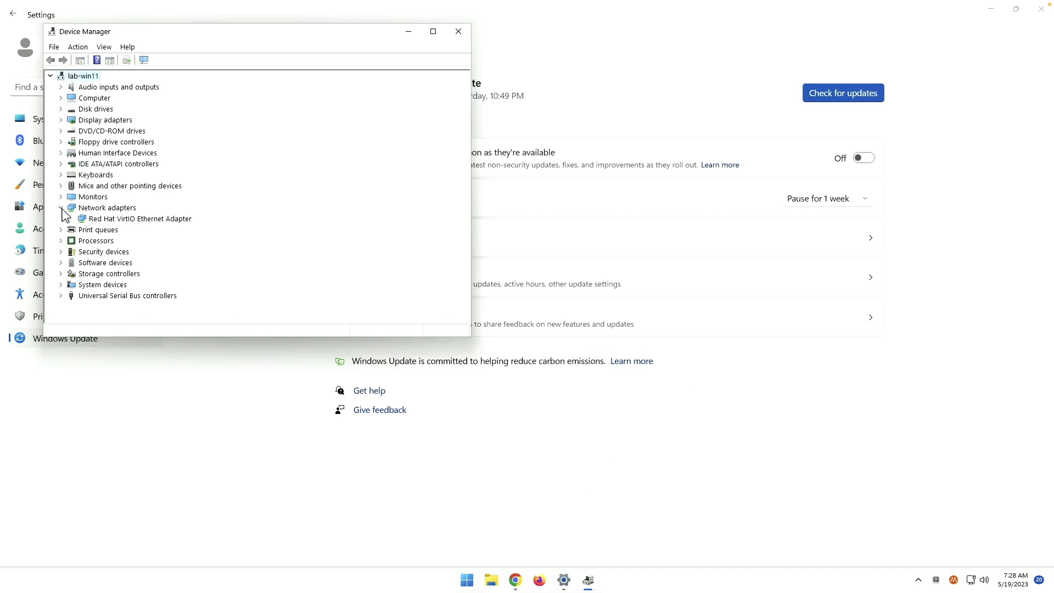
{"action": "right_click", "coordinate": [131, 221]}
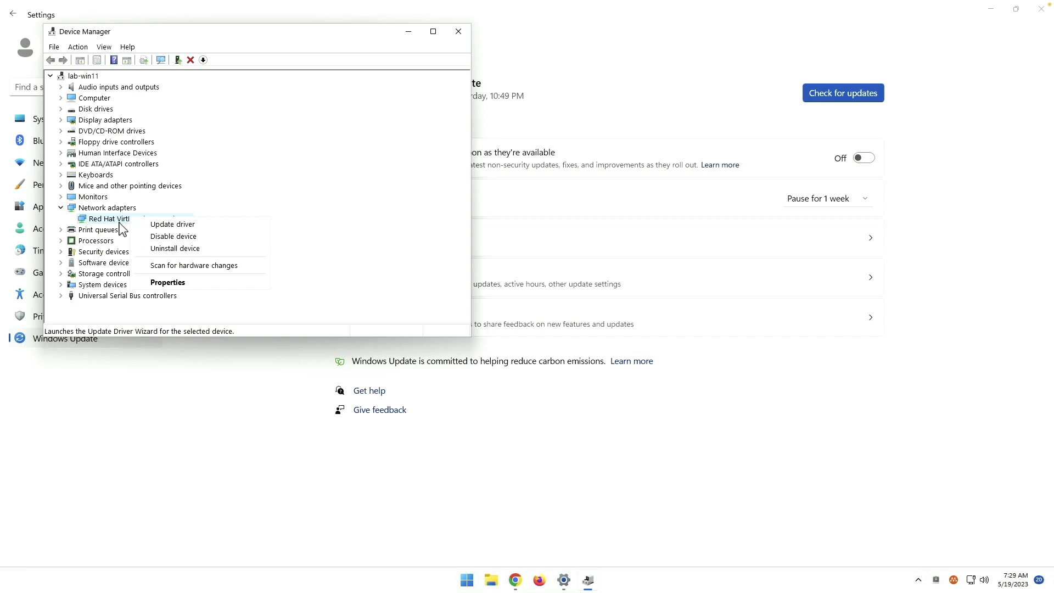
{"action": "left_click", "coordinate": [201, 225]}
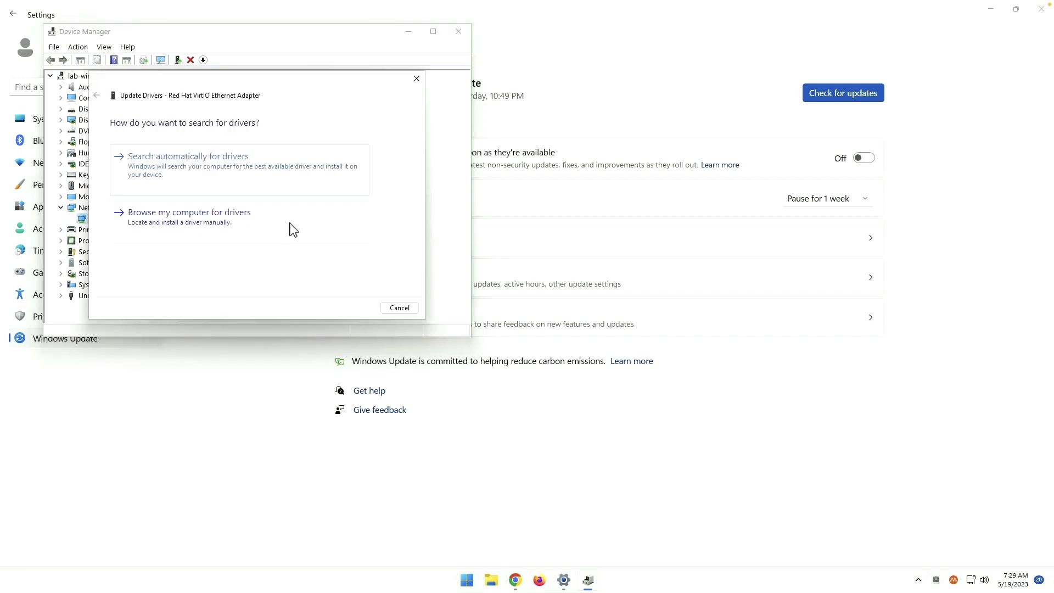
{"action": "left_click", "coordinate": [172, 168]}
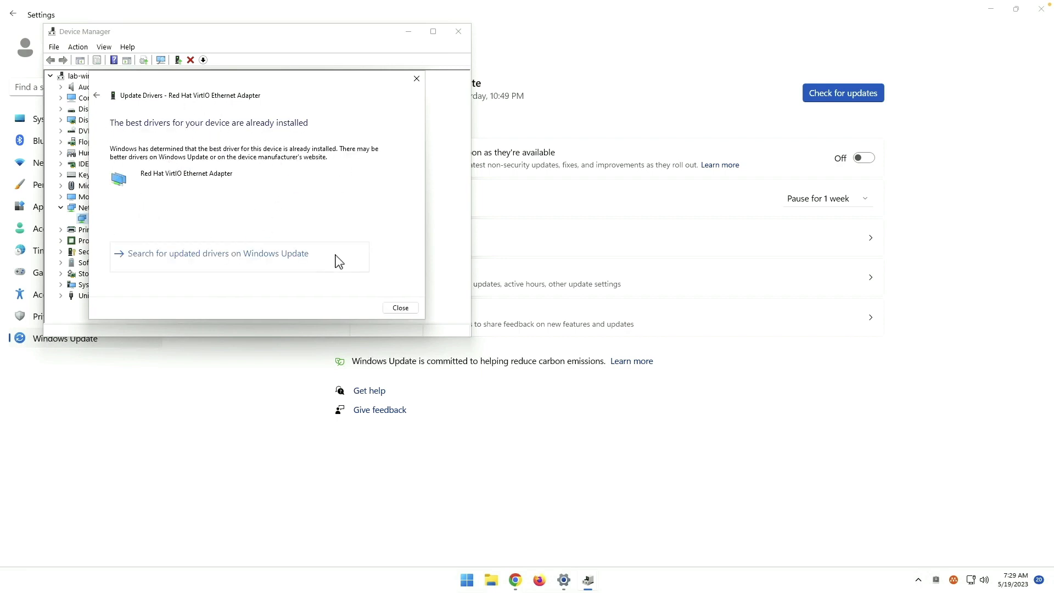
{"action": "left_click", "coordinate": [401, 307]}
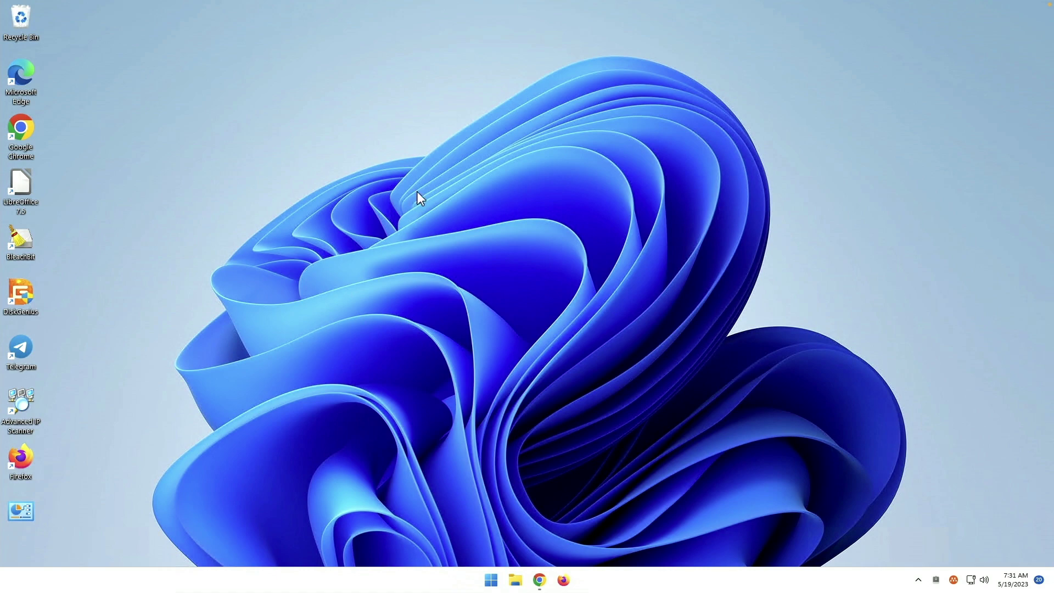
{"action": "key", "text": "super+i"}
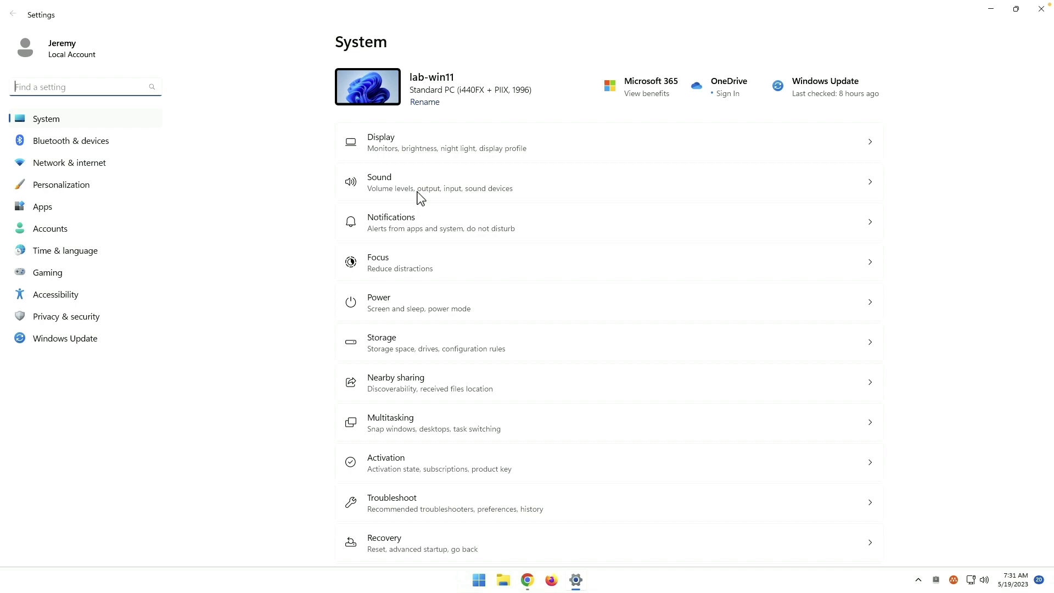
{"action": "left_click", "coordinate": [43, 231]}
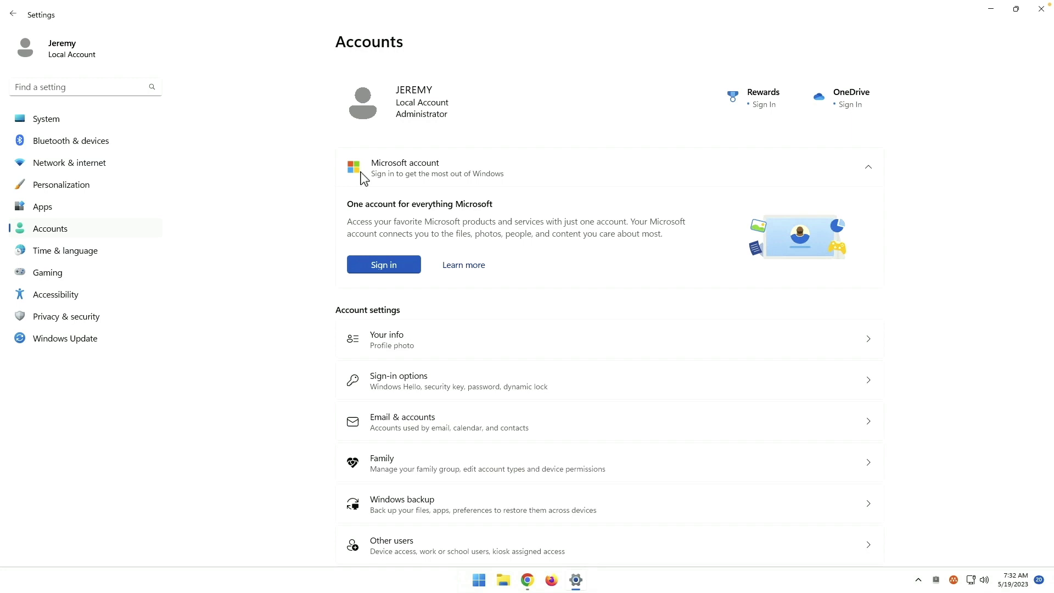
{"action": "left_click", "coordinate": [387, 344]}
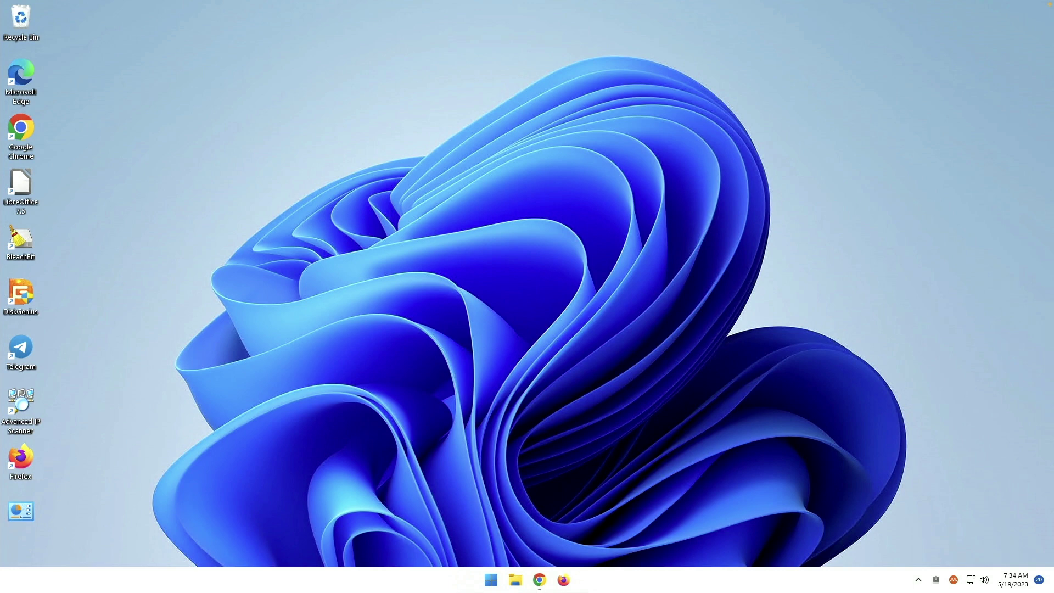
Create a new restore point named 'After Customizations' from System Properties
{"action": "left_click", "coordinate": [494, 584]}
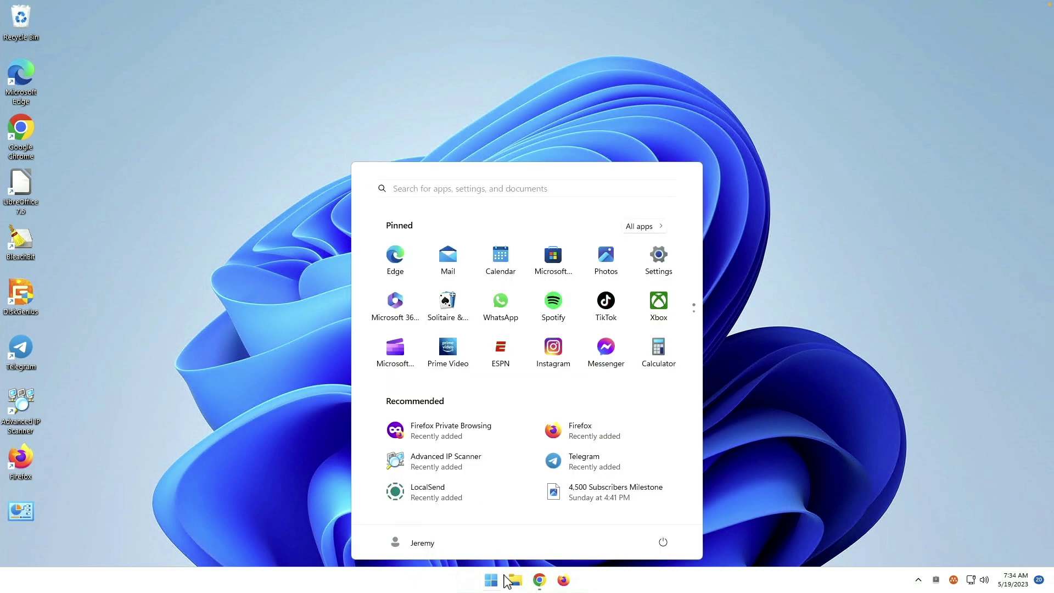
{"action": "type", "text": "c"}
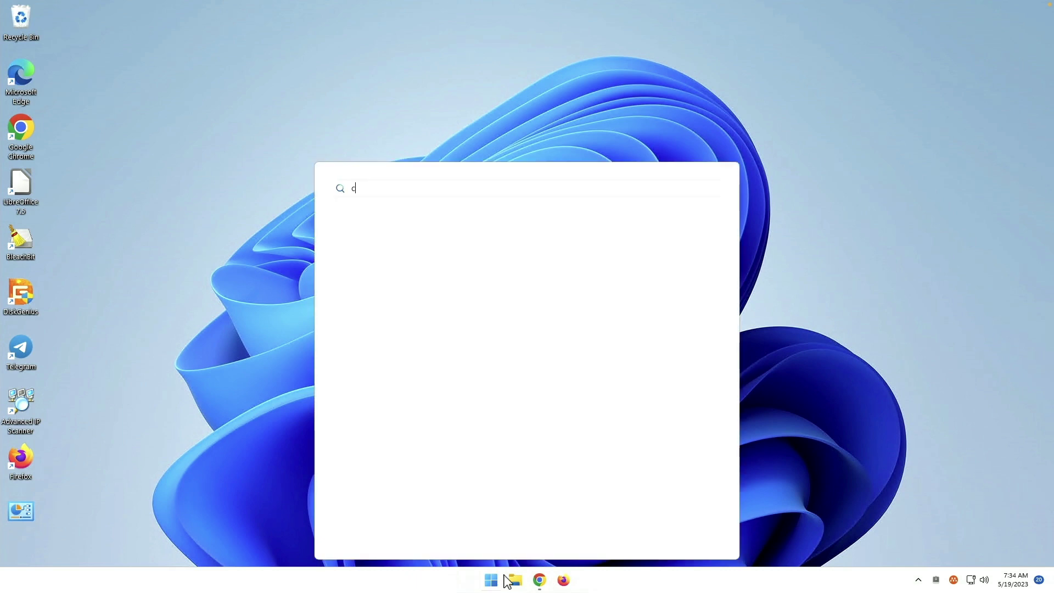
{"action": "type", "text": "reate a re"}
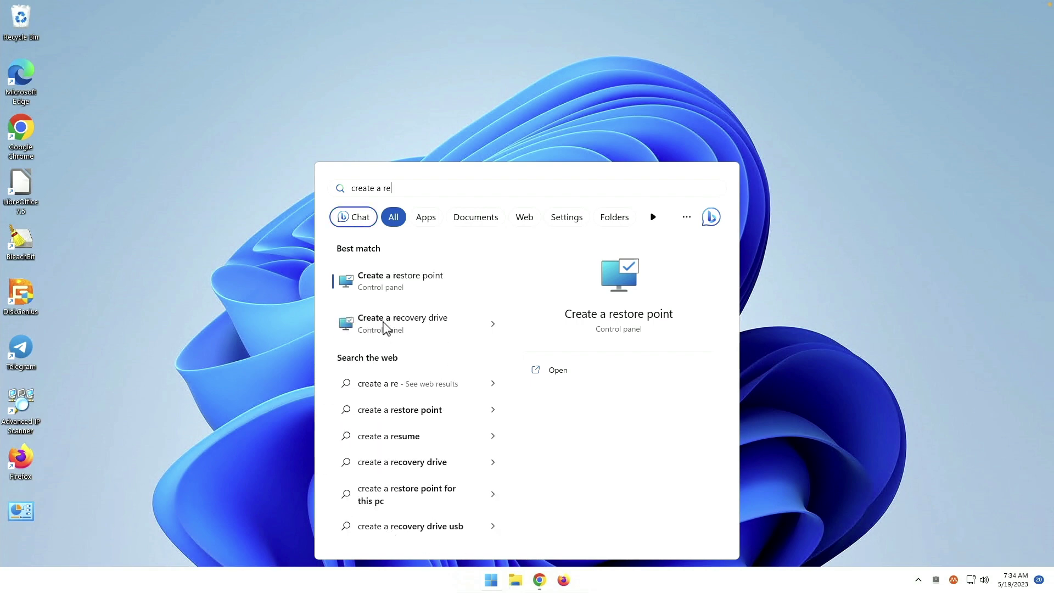
{"action": "left_click", "coordinate": [385, 280]}
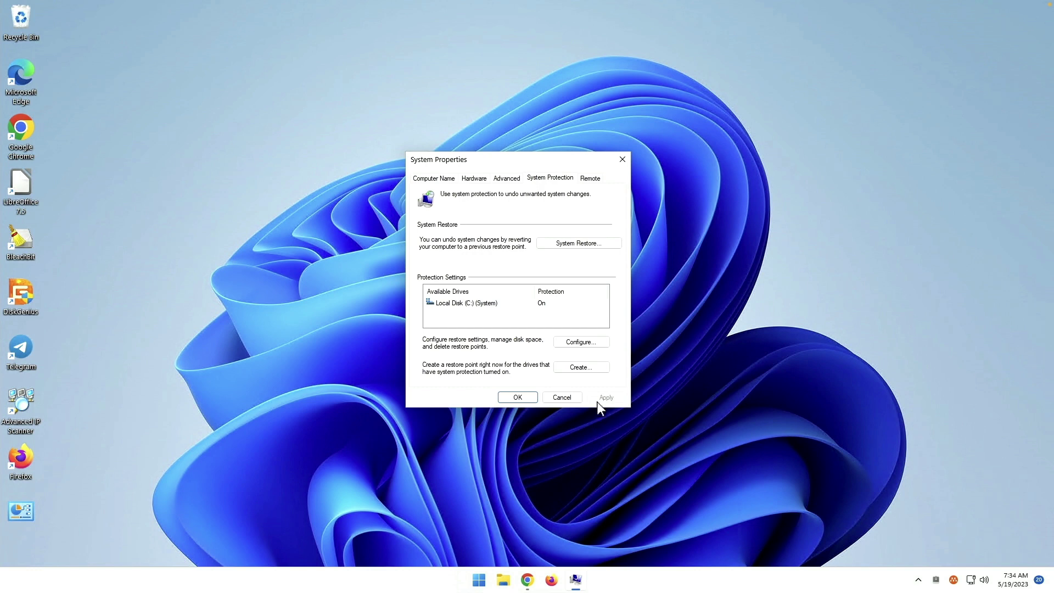
{"action": "left_click", "coordinate": [587, 368]}
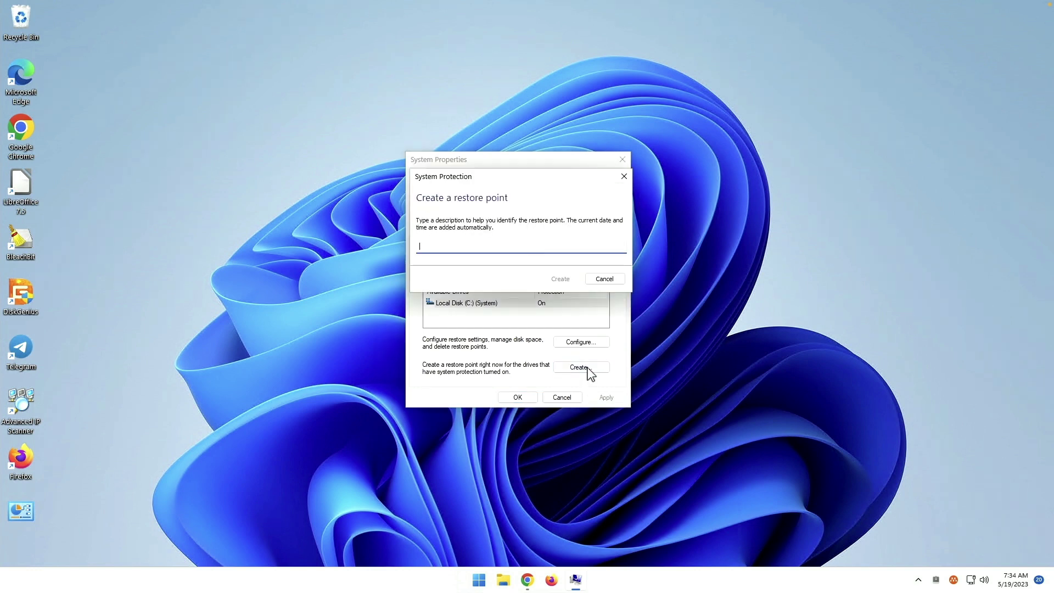
{"action": "type", "text": "After Customizations"}
{"action": "key", "text": "Return"}
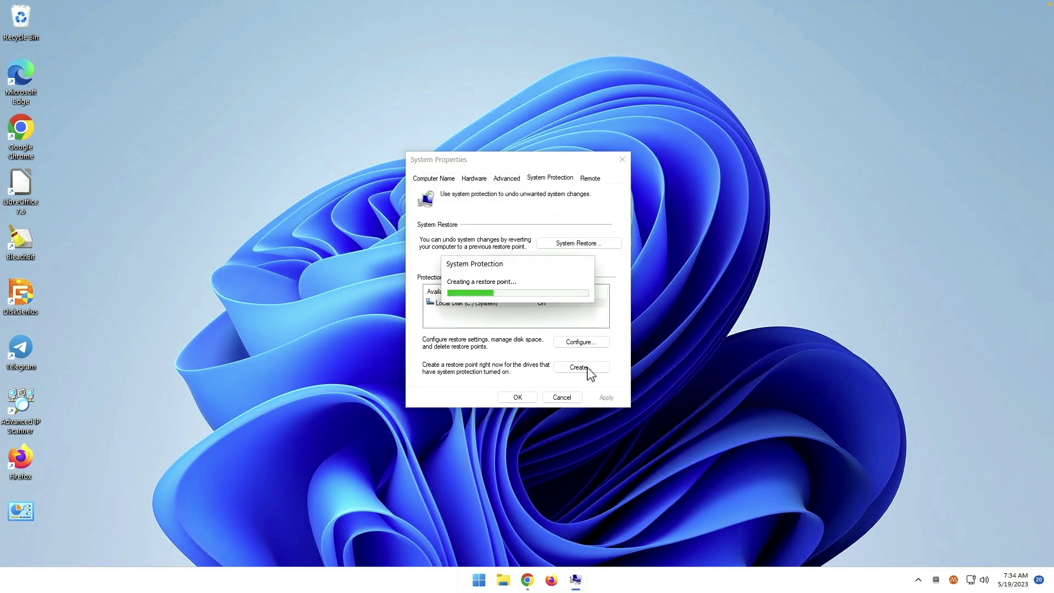